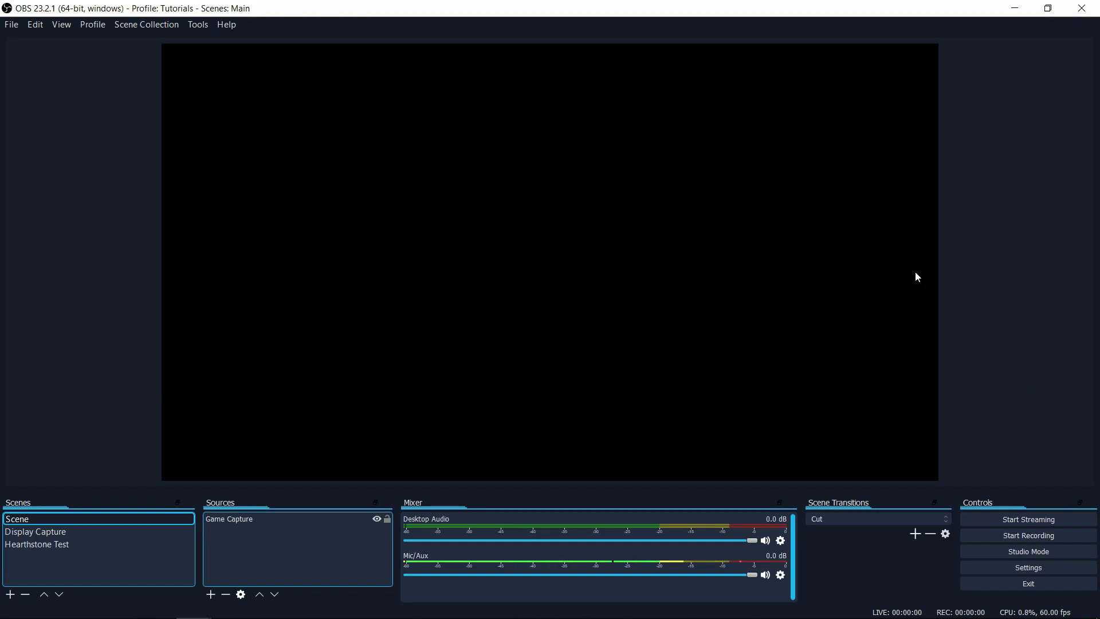
- Open the Video page of OBS settings and move the settings window aside
left_click(12, 24)
left_click(27, 72)
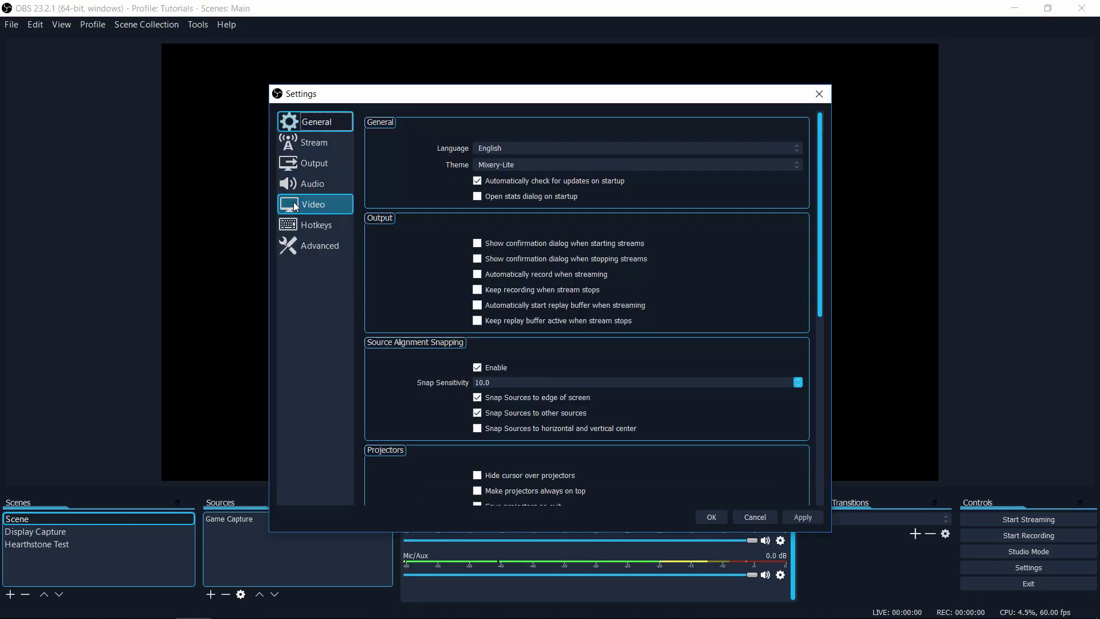
left_click(294, 204)
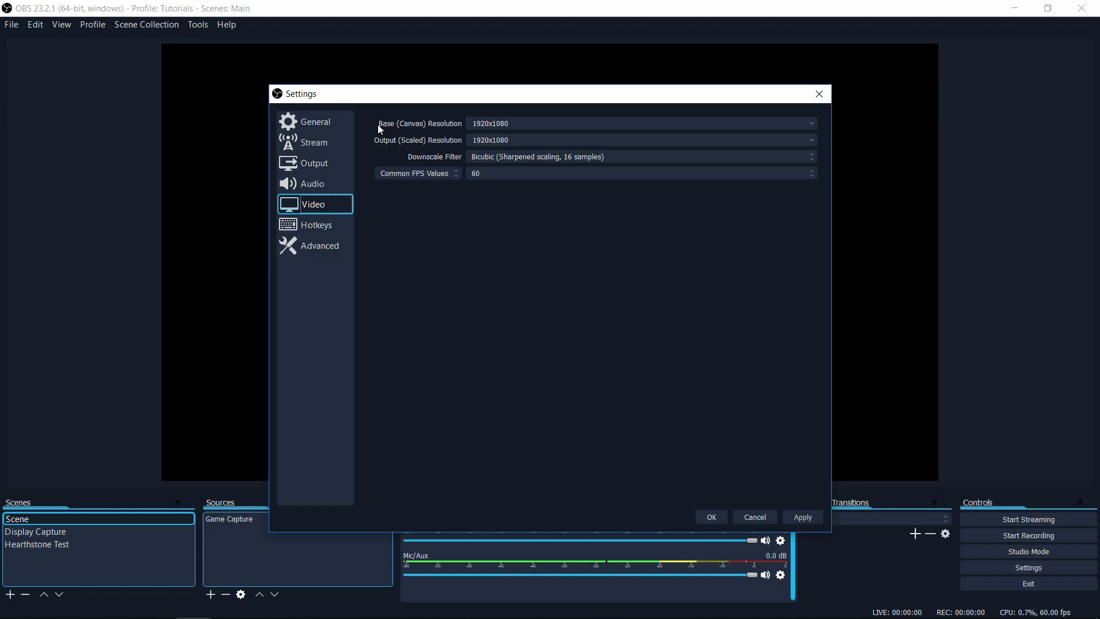
left_click_drag(357, 94, 445, 396)
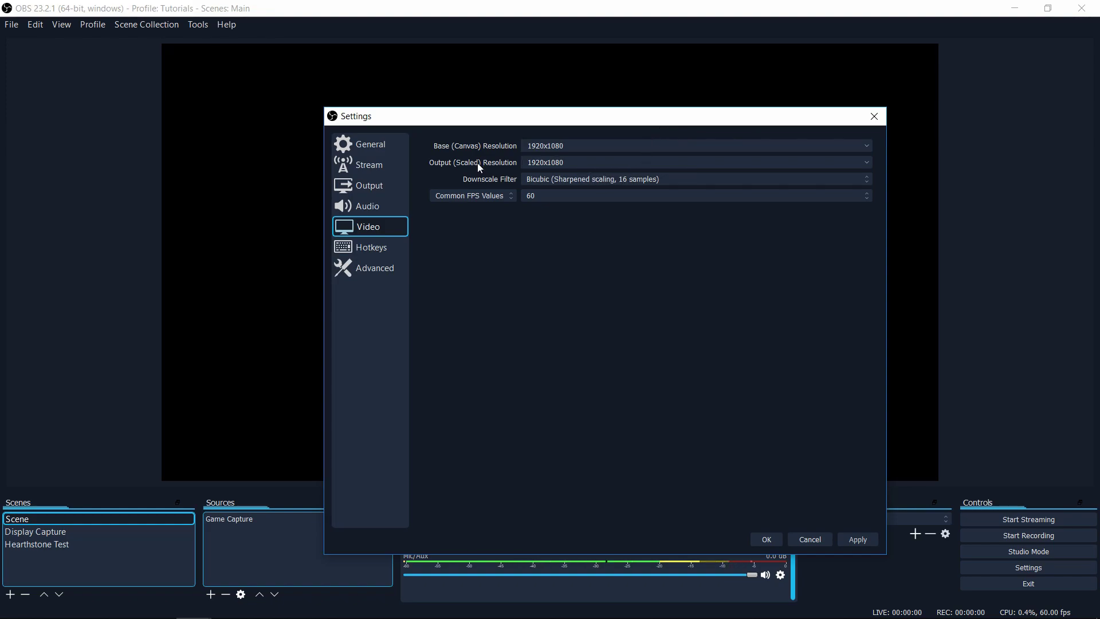
- Try 1280x720 as the Output (Scaled) Resolution, then restore 1920x1080
double_click(585, 163)
left_click(867, 164)
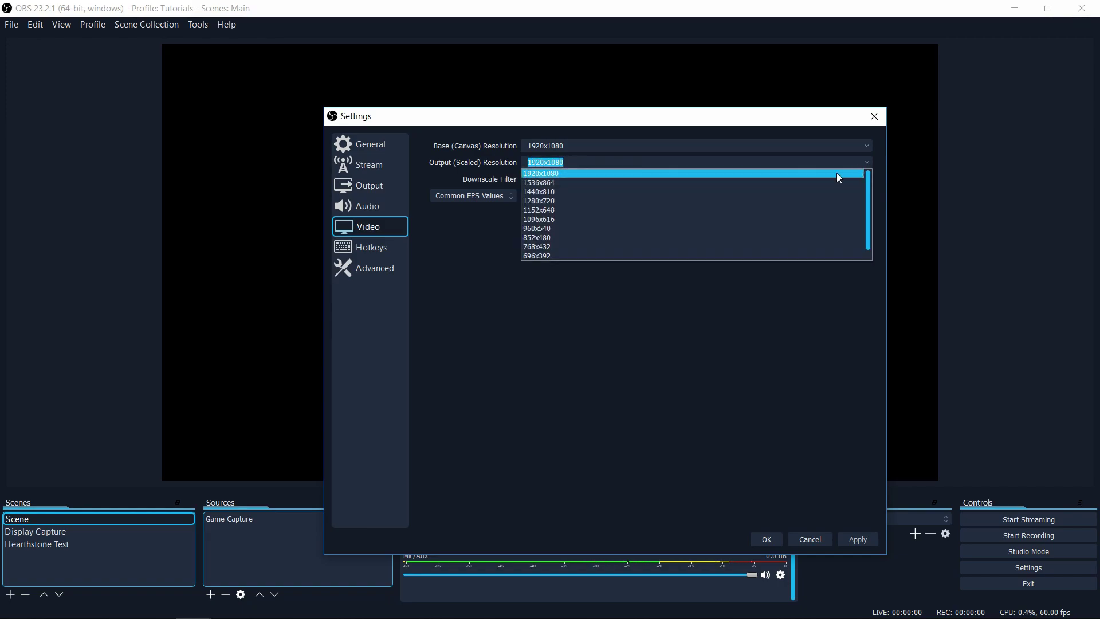
left_click(801, 196)
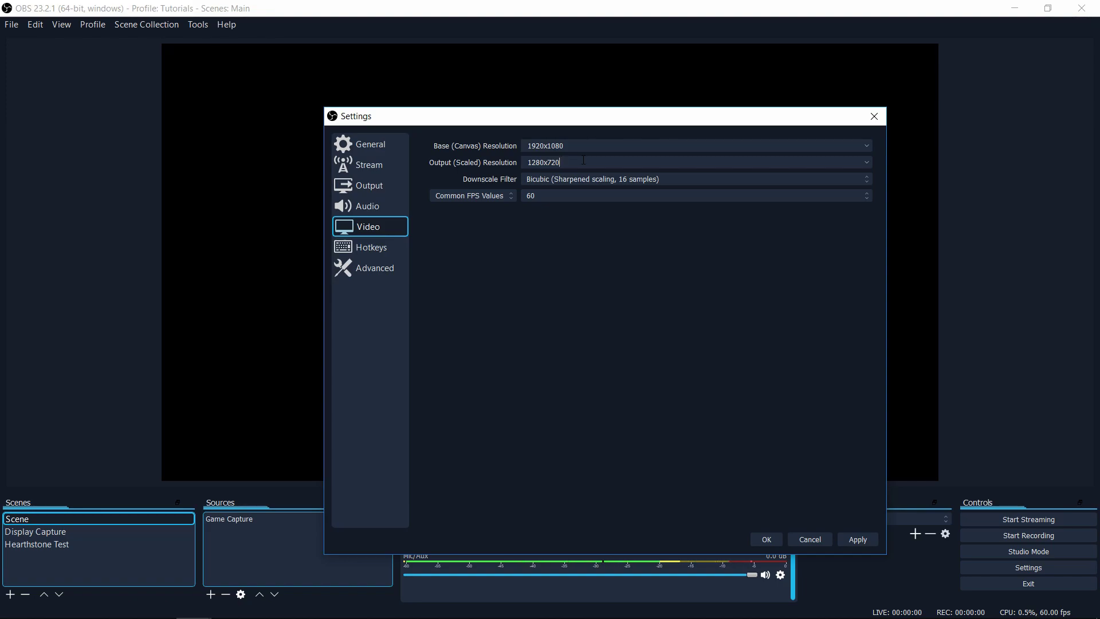
left_click(868, 163)
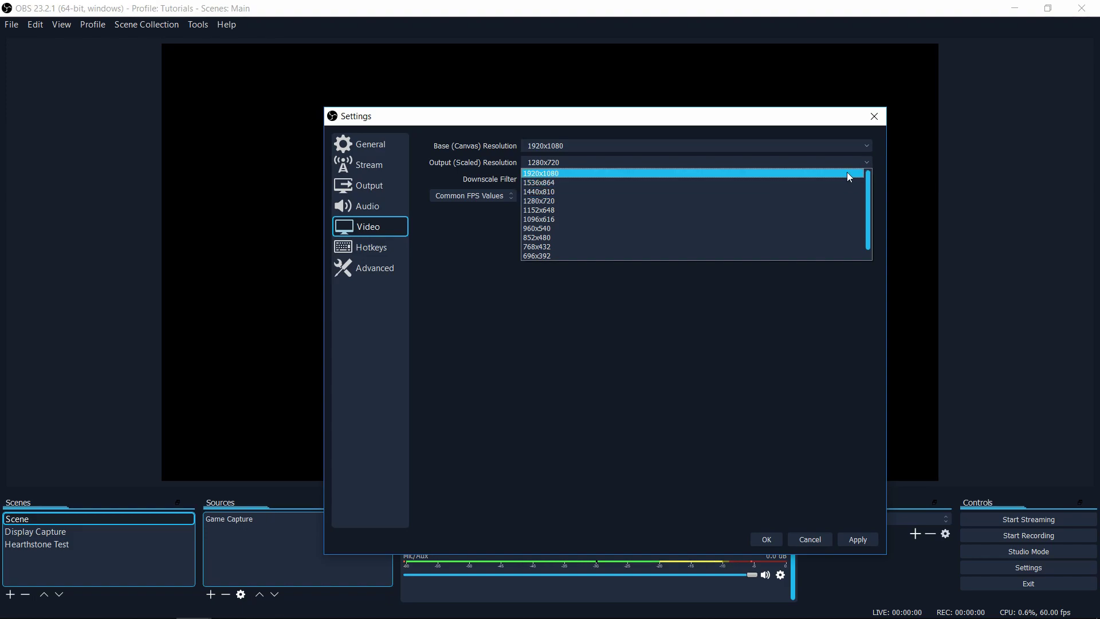
left_click(847, 172)
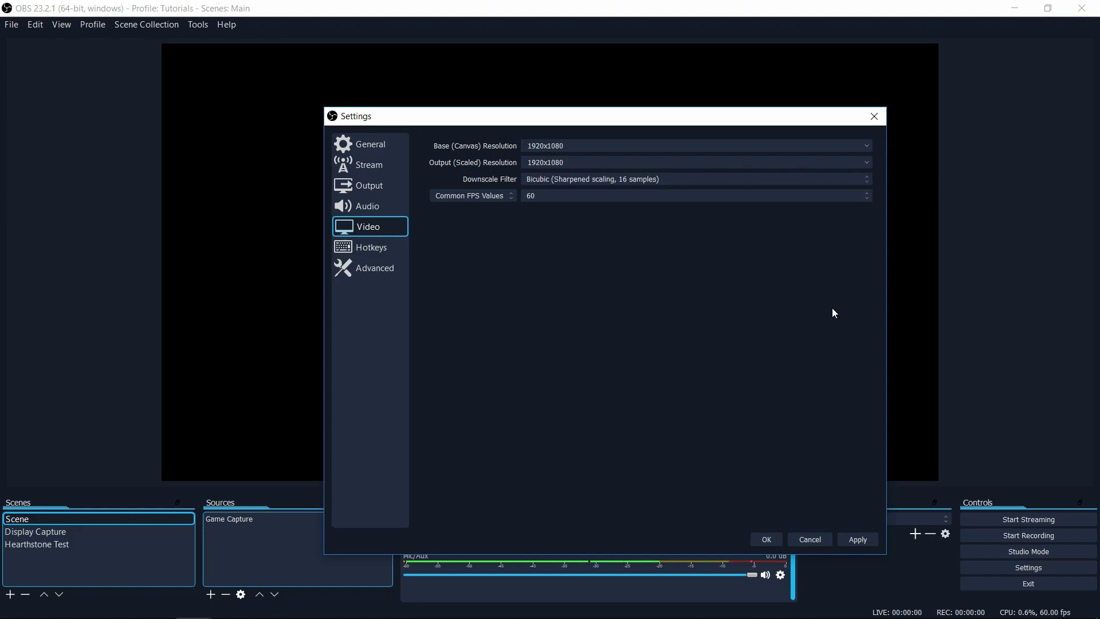
left_click_drag(744, 115, 680, 80)
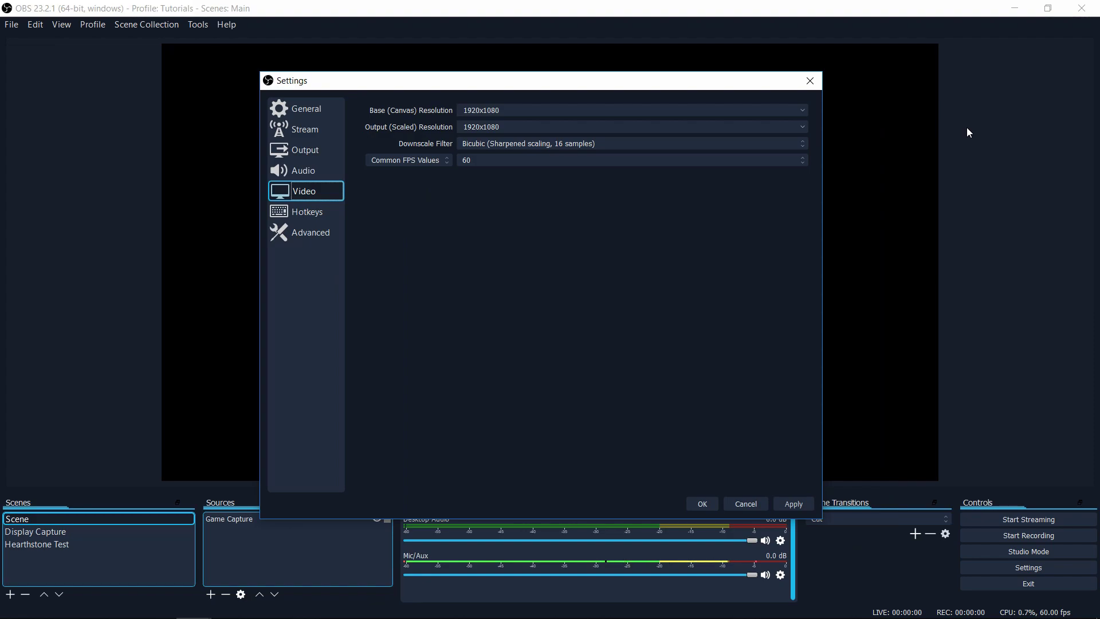
- Show the Output Recording tab with the D:/Videos/Recorded path and mkv format
left_click(305, 150)
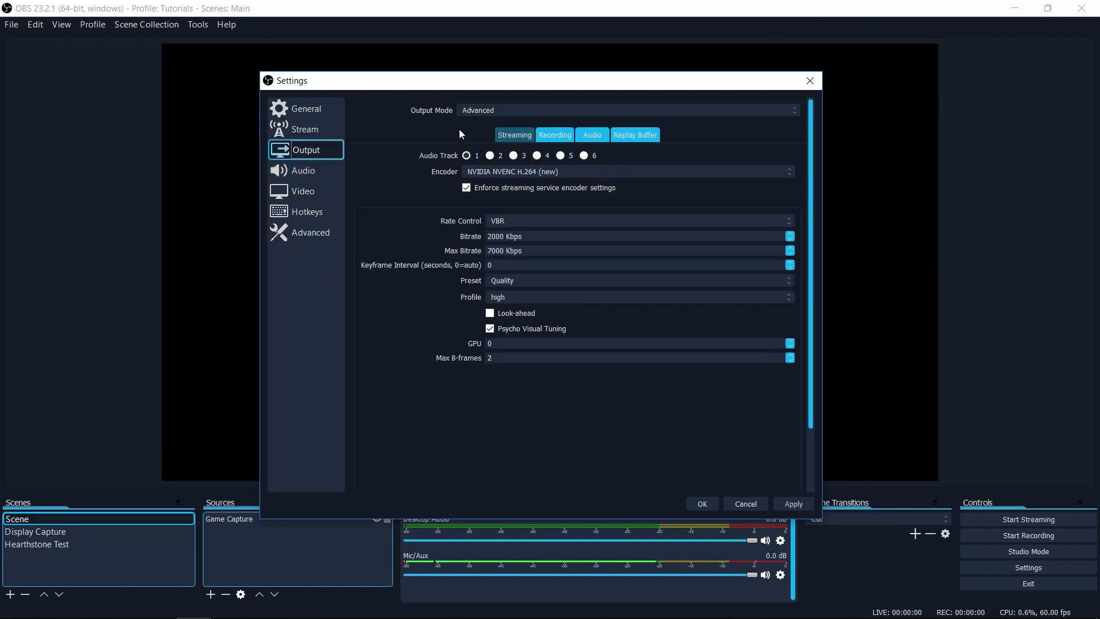
left_click(554, 137)
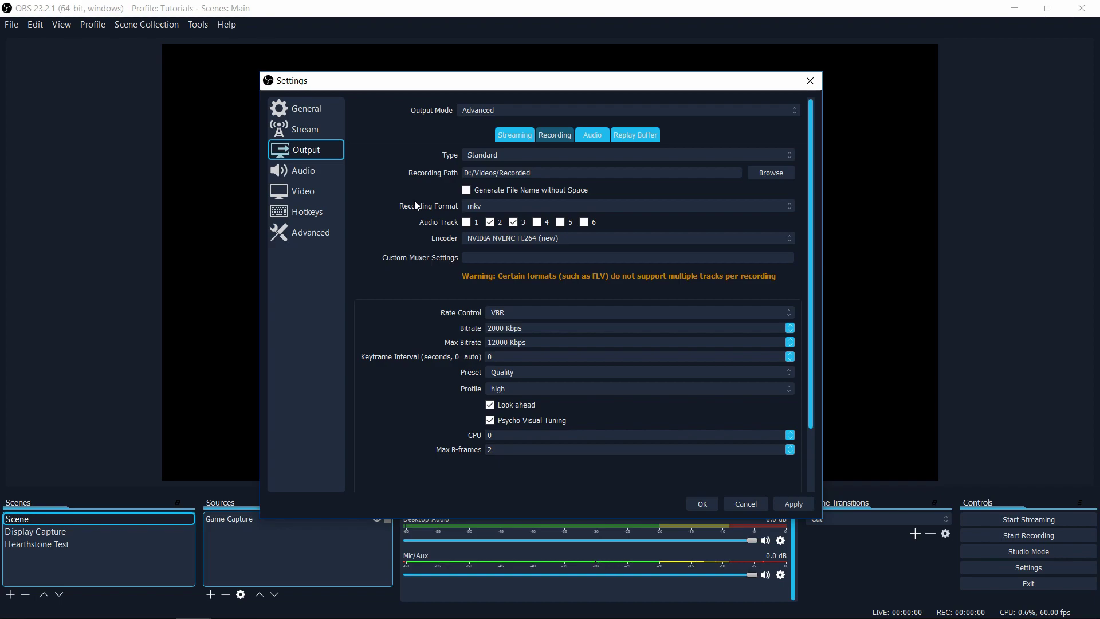
- Close Settings and glance at the Remux Recordings tool before closing it
key("Escape")
left_click(11, 25)
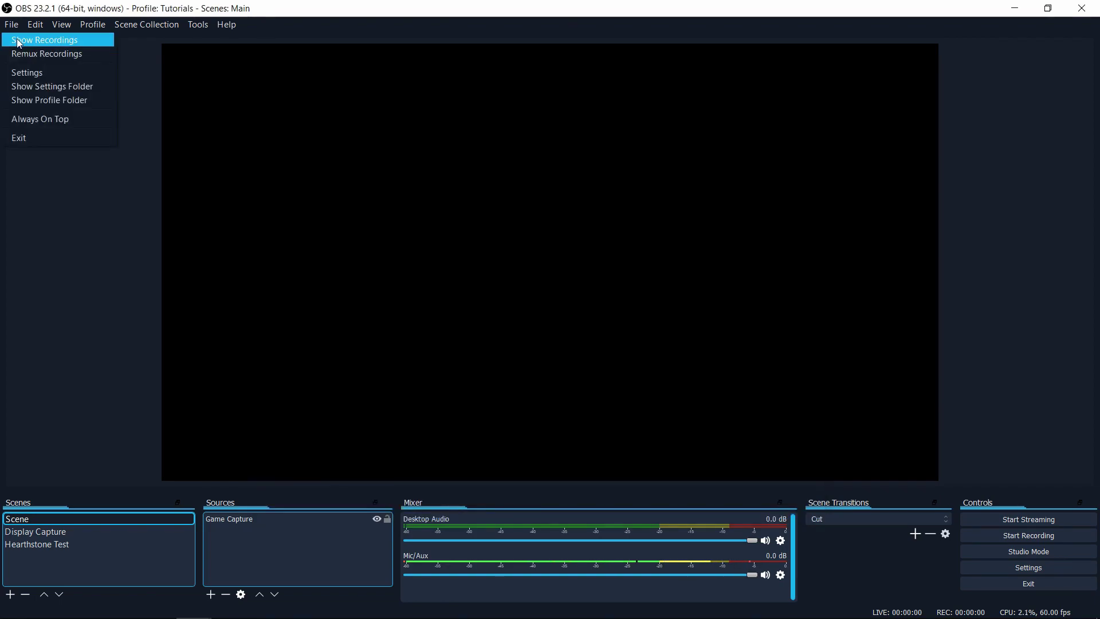
left_click(42, 57)
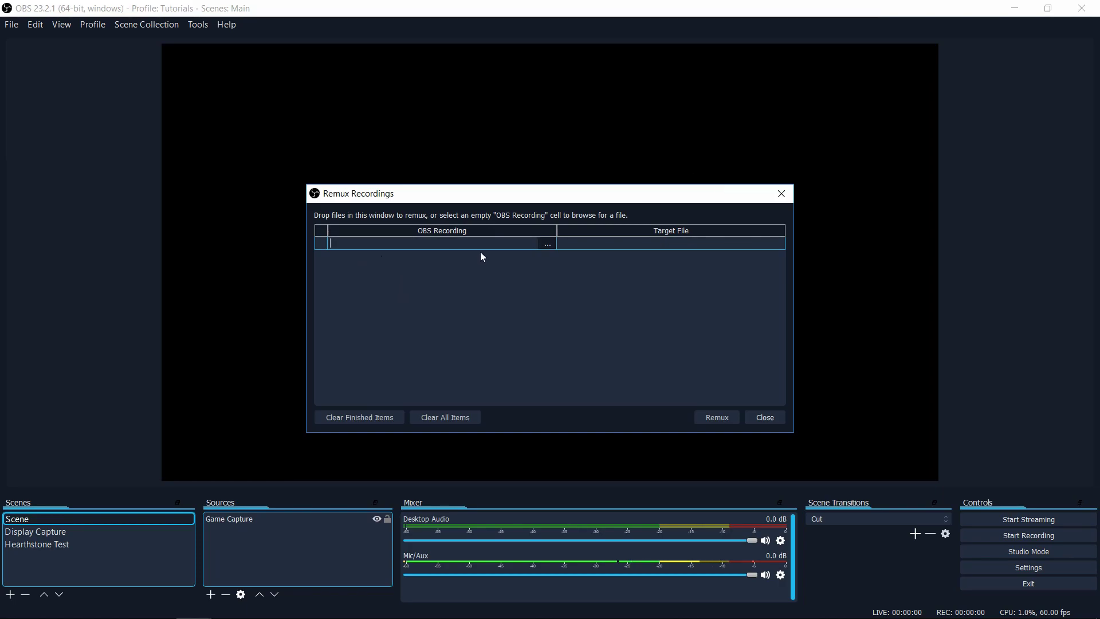
left_click(764, 416)
- Reopen Settings on the Advanced page and scroll through its automatic mp4 remux options
left_click(12, 24)
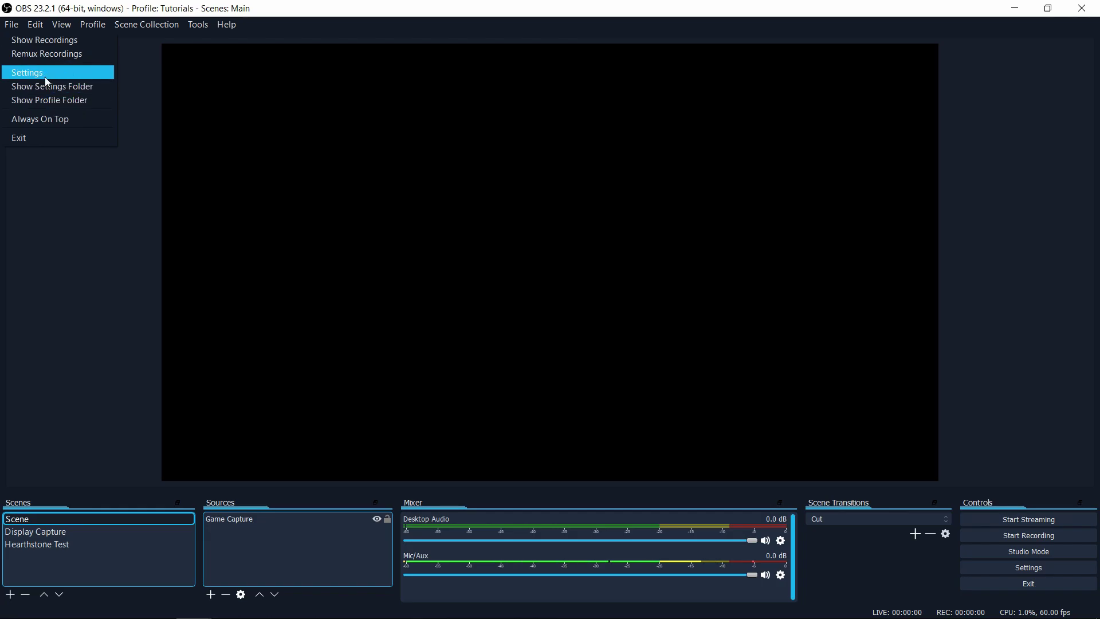
left_click(44, 74)
left_click(326, 247)
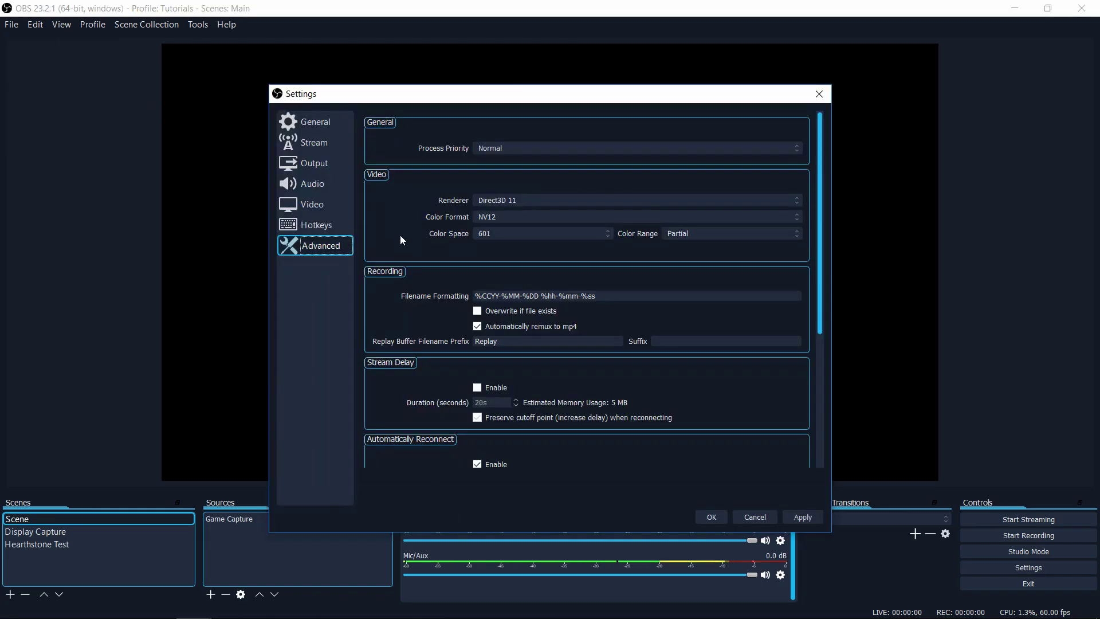
scroll(400, 240, "down", 1)
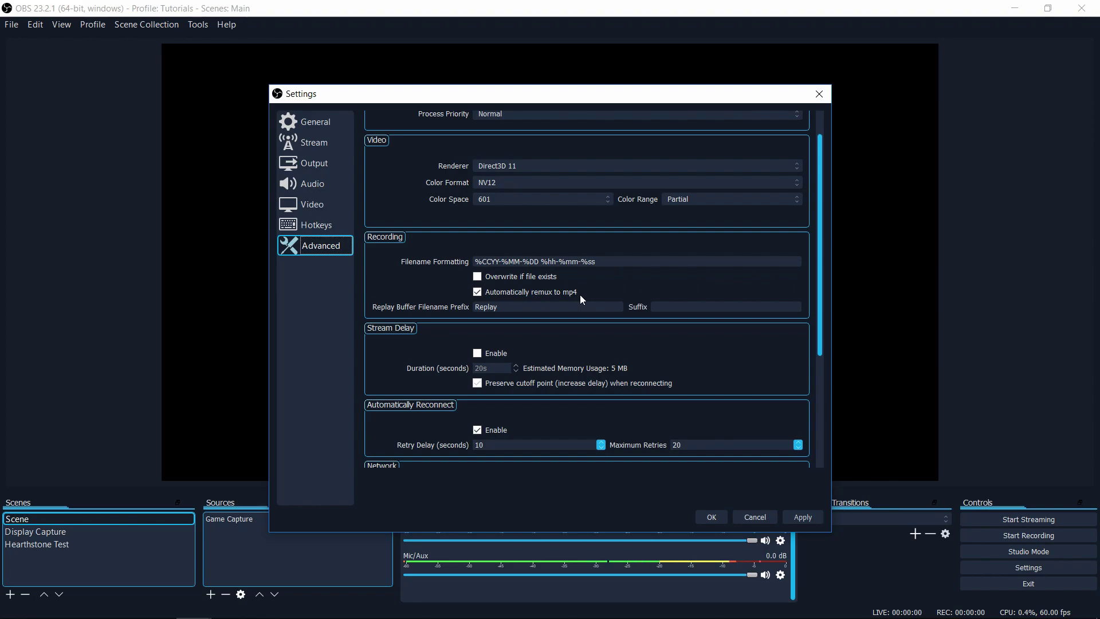
scroll(404, 259, "up", 2)
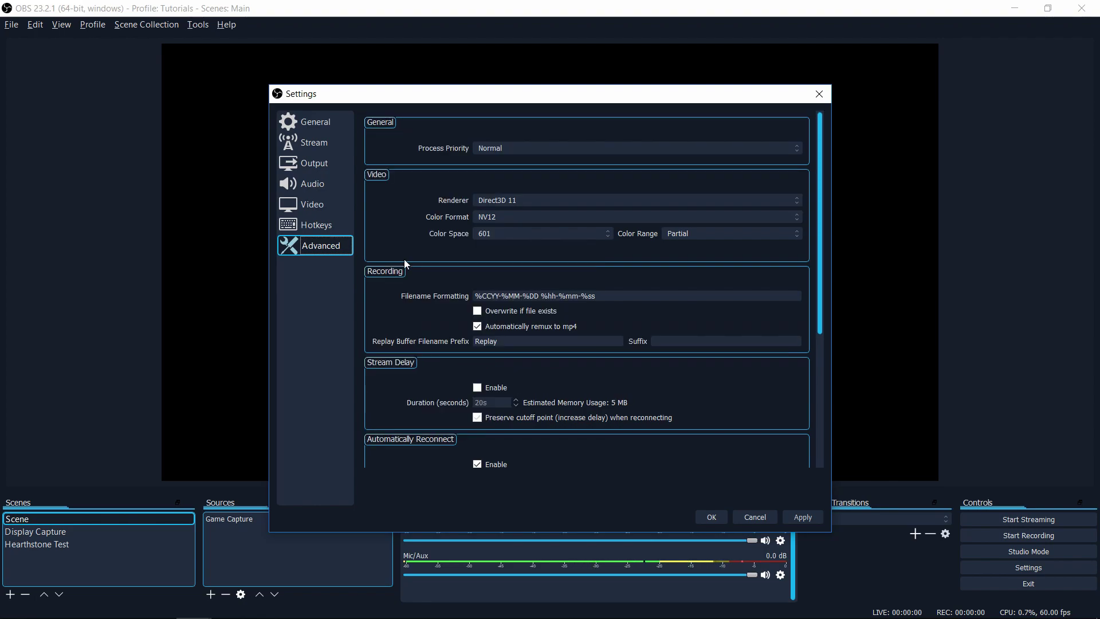
- On the Output Recording tab, try mp4 as the recording format, then restore mkv
left_click(320, 160)
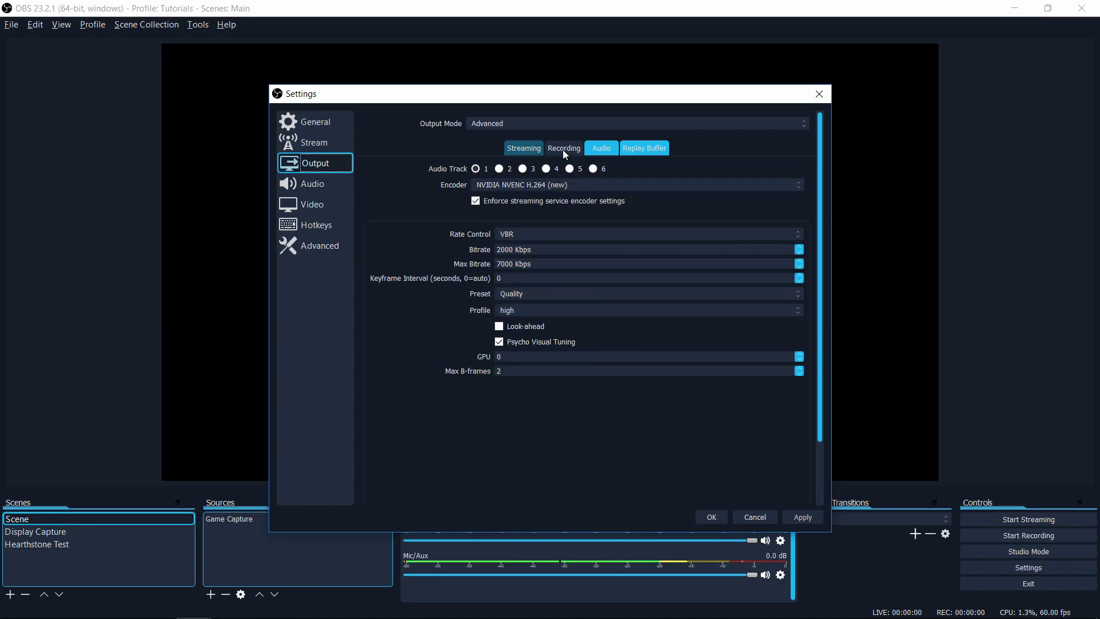
left_click(563, 150)
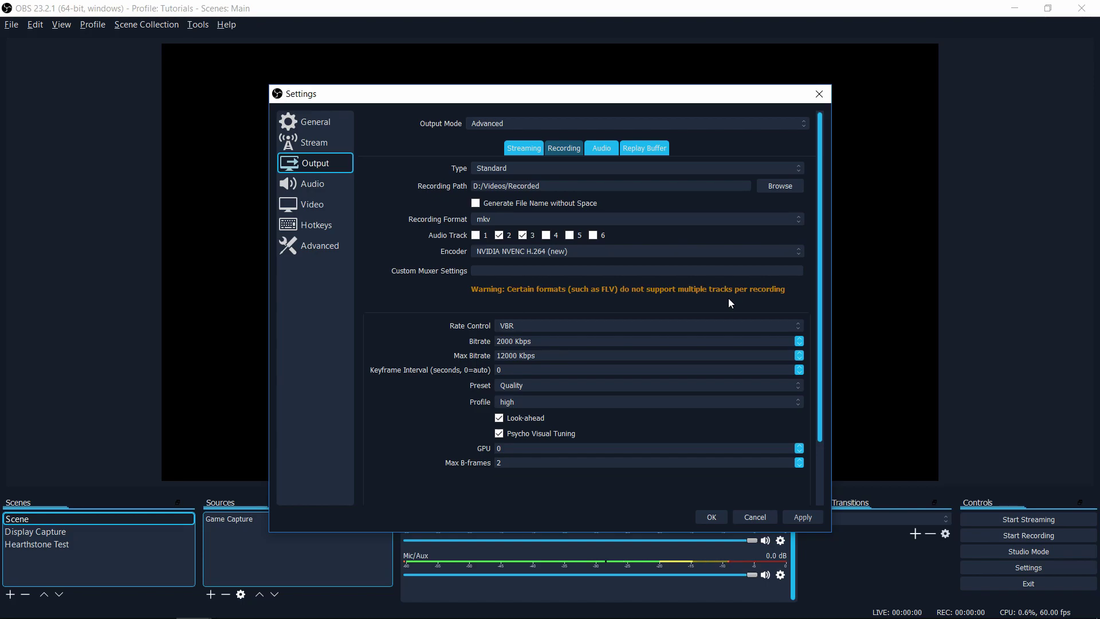
left_click(614, 220)
left_click(553, 238)
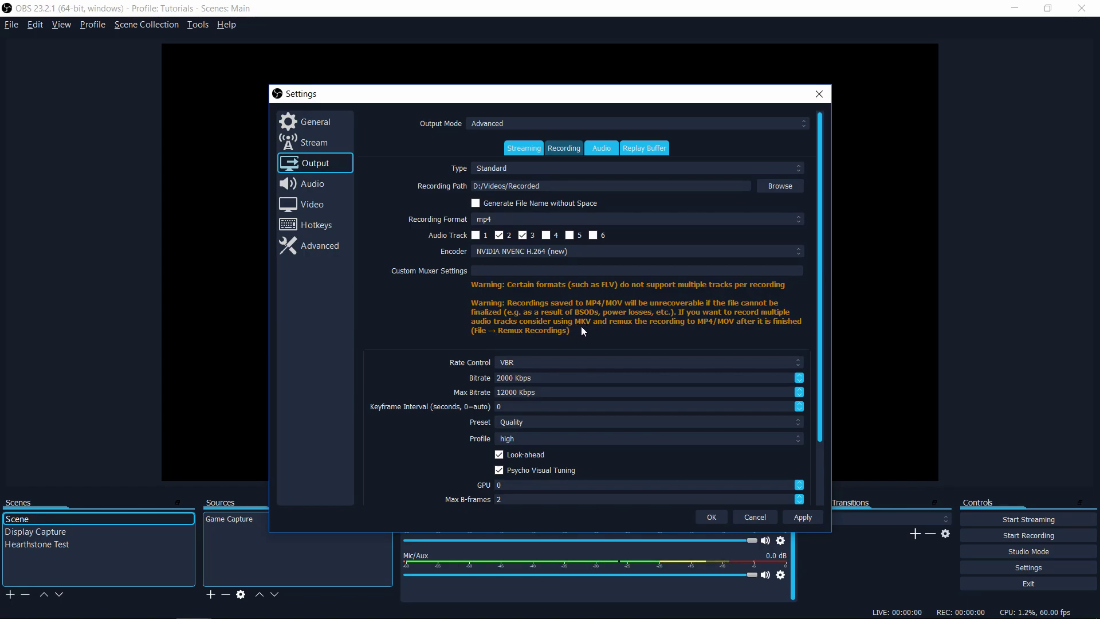
left_click(659, 220)
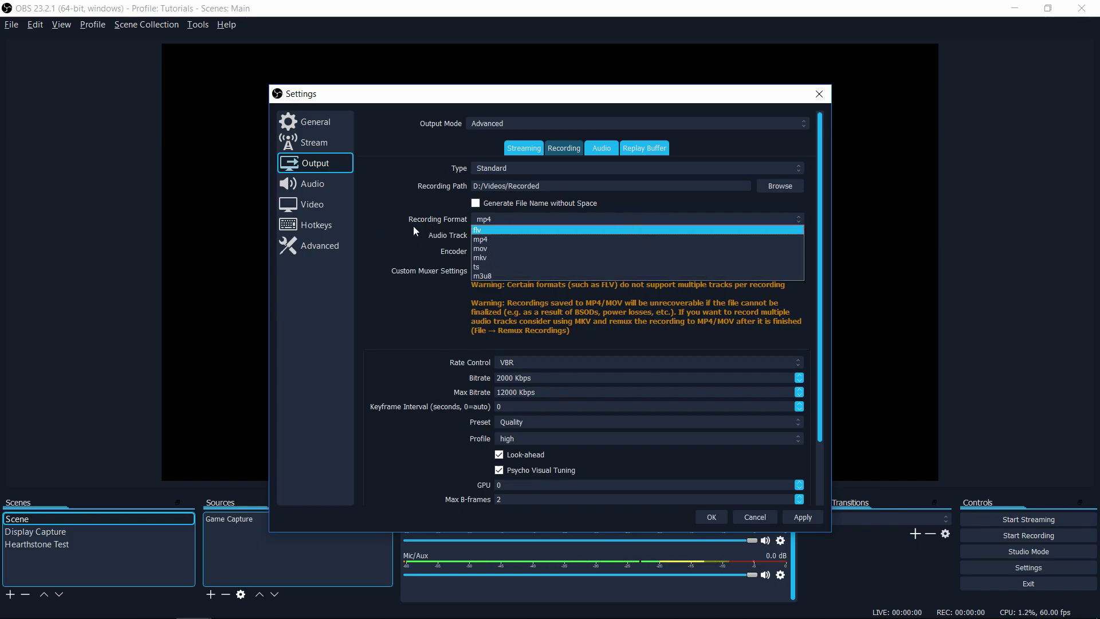
left_click(499, 257)
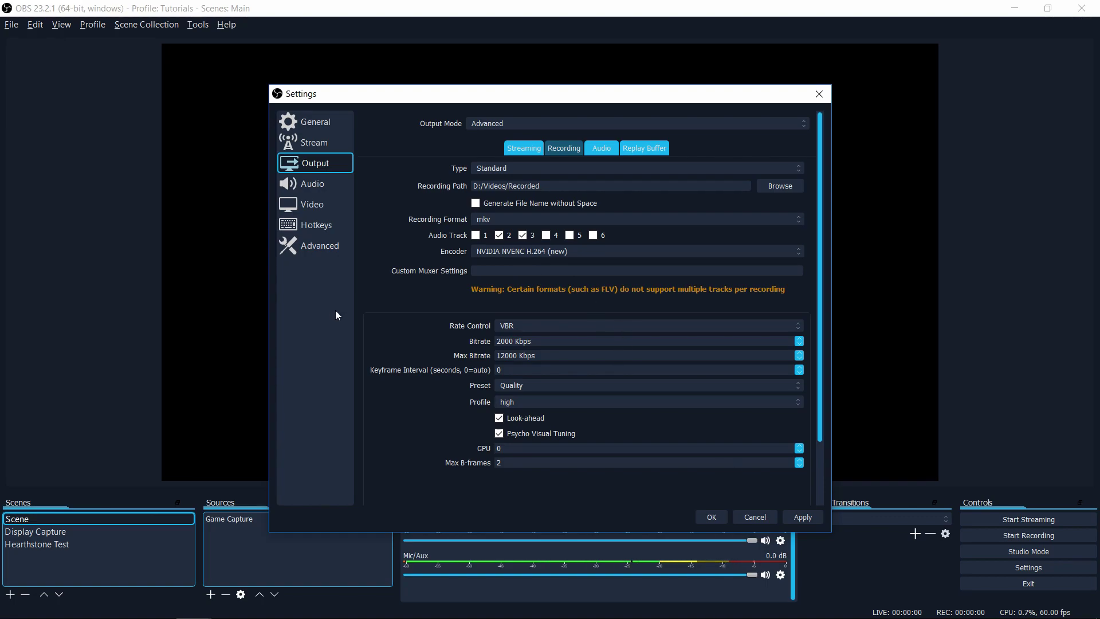
- Review the Hotkeys list, then close the Settings window
left_click(332, 227)
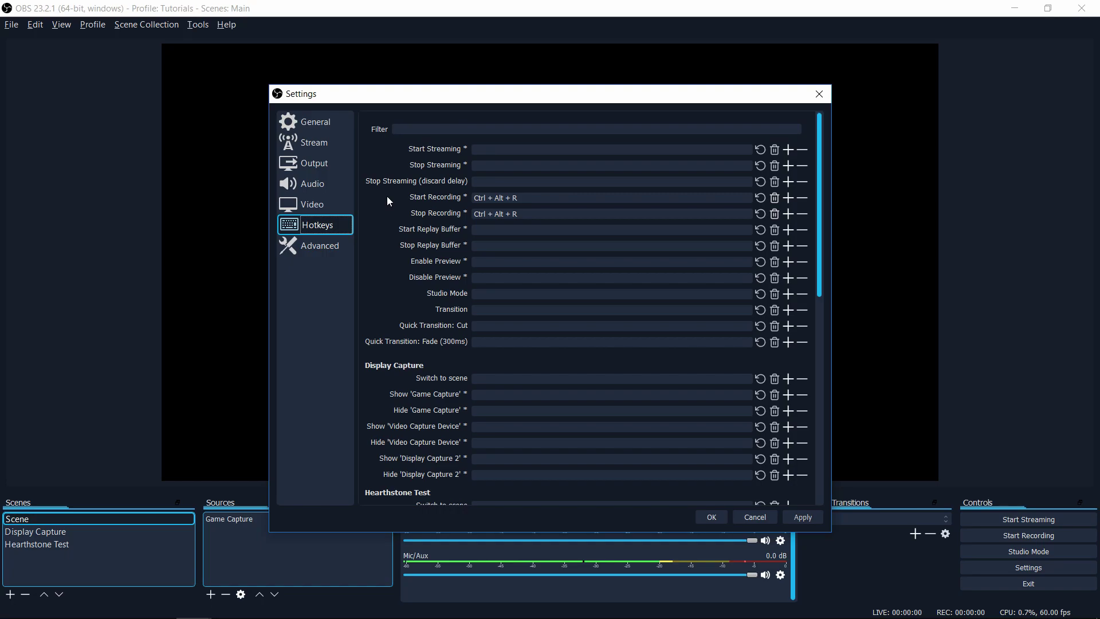
left_click(711, 517)
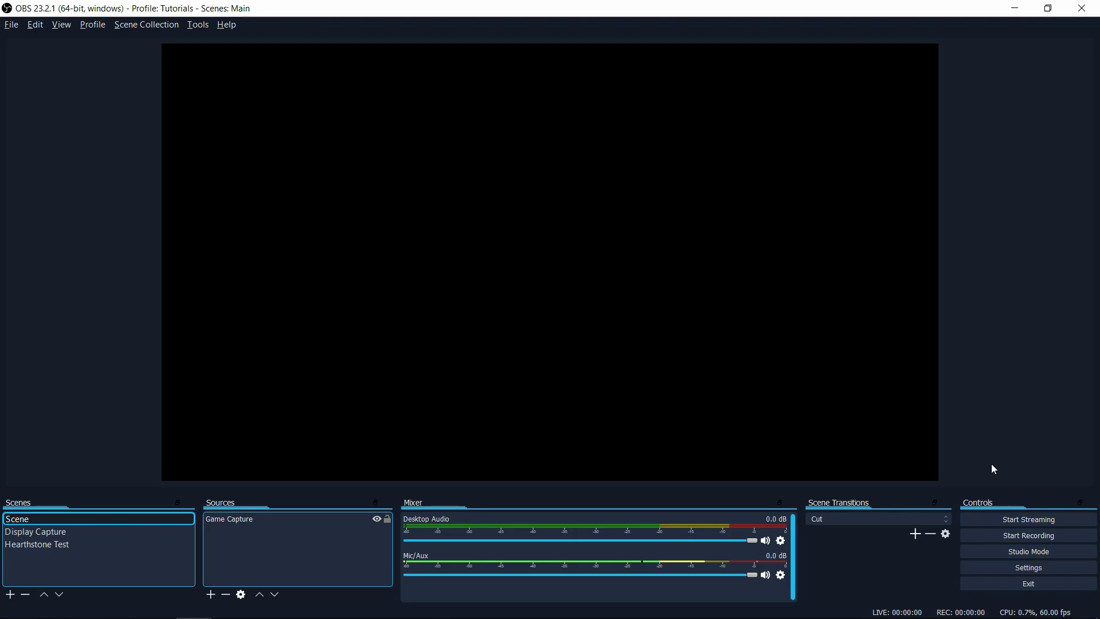
- Reopen Settings on the Advanced page
left_click(11, 24)
left_click(43, 72)
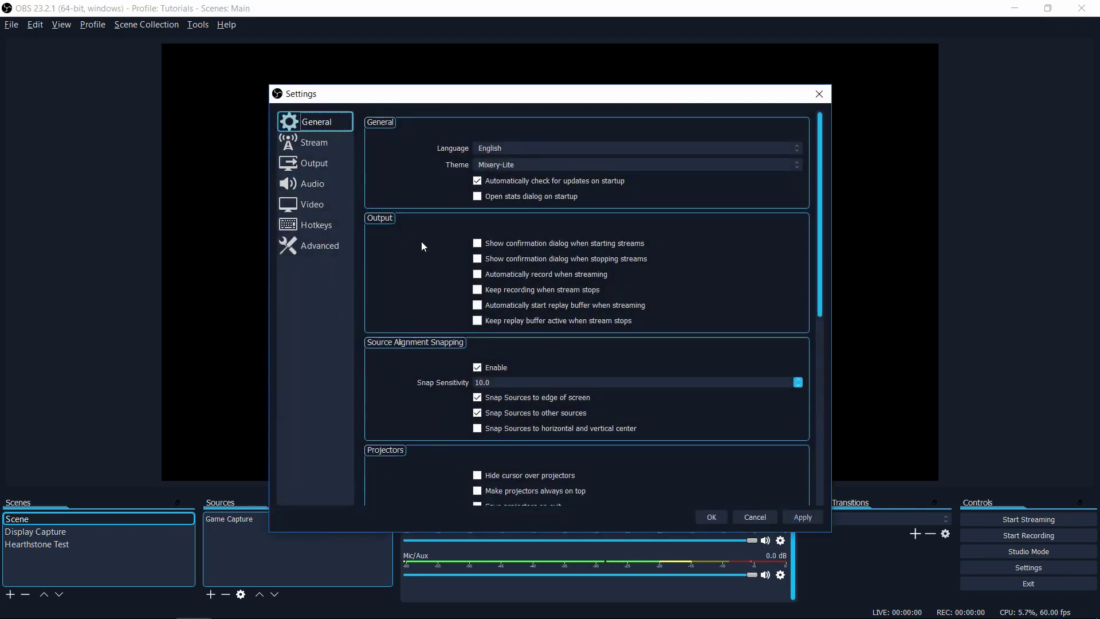
left_click(314, 246)
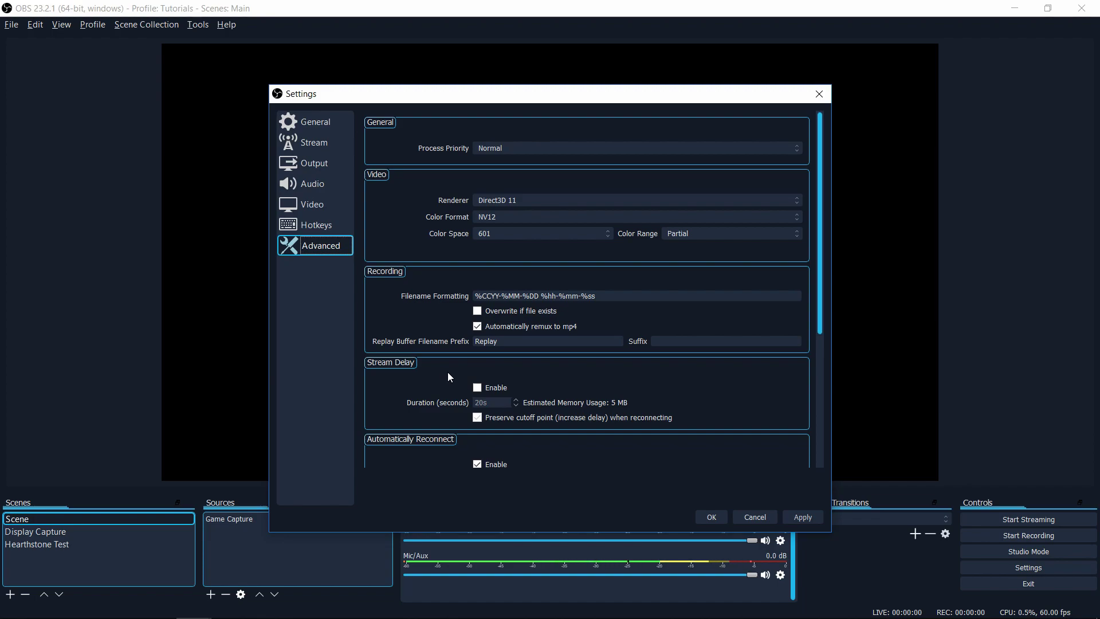
- Try the 20s Stream Delay, leave it disabled, apply, and move to Audio settings
left_click(478, 388)
double_click(490, 401)
left_click(495, 404)
left_click(477, 387)
left_click(480, 387)
left_click(802, 517)
left_click(324, 180)
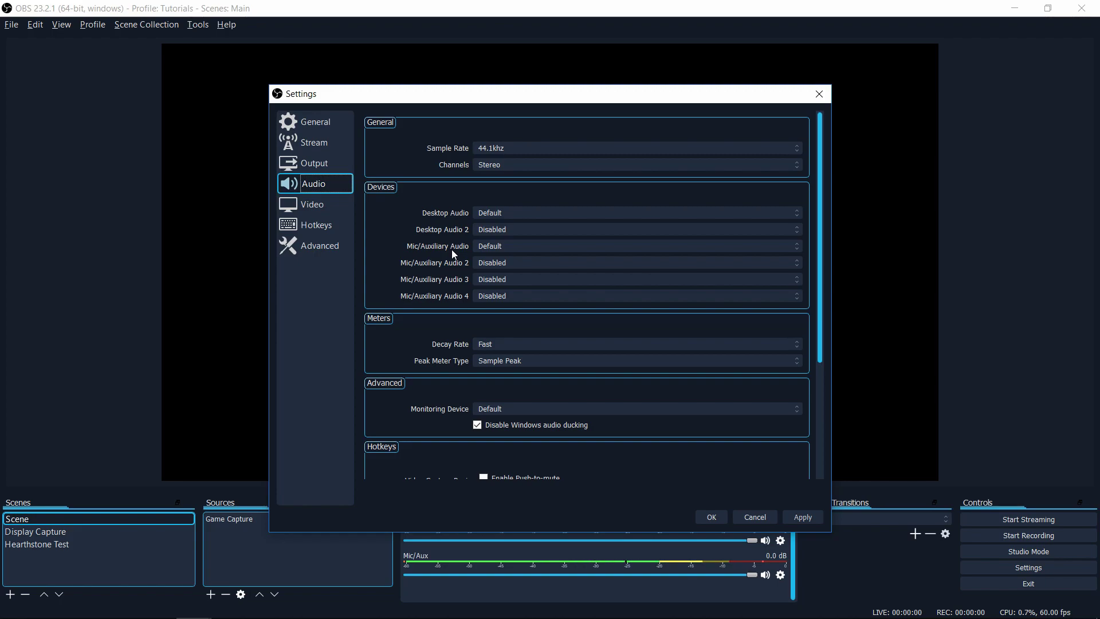
- Keep both the Mic/Auxiliary and Desktop Audio devices set to Default
left_click(485, 247)
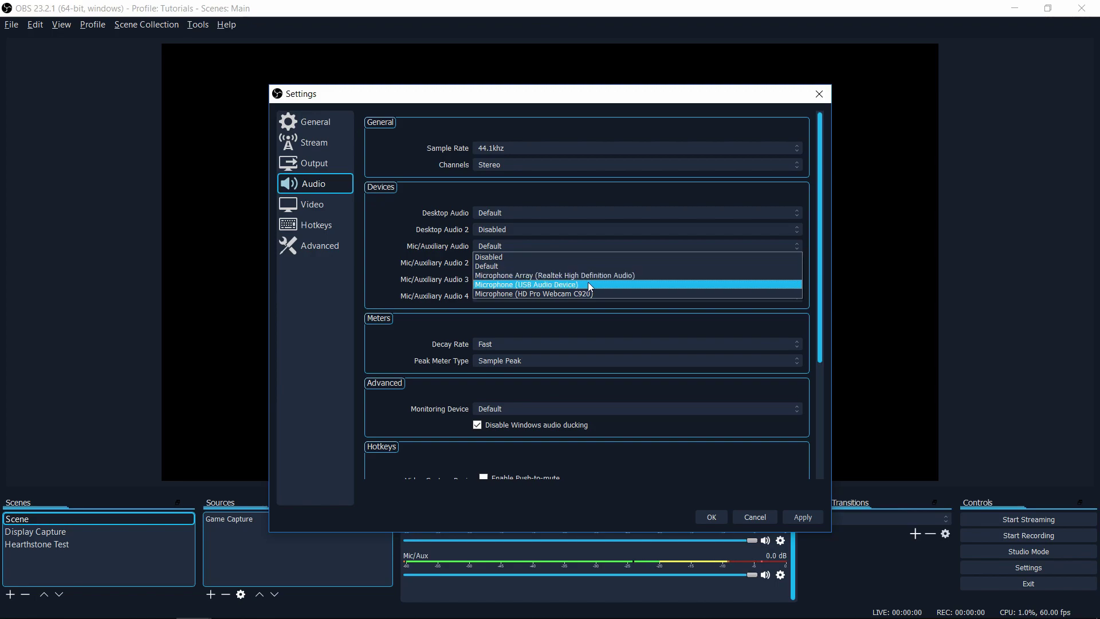
left_click(617, 267)
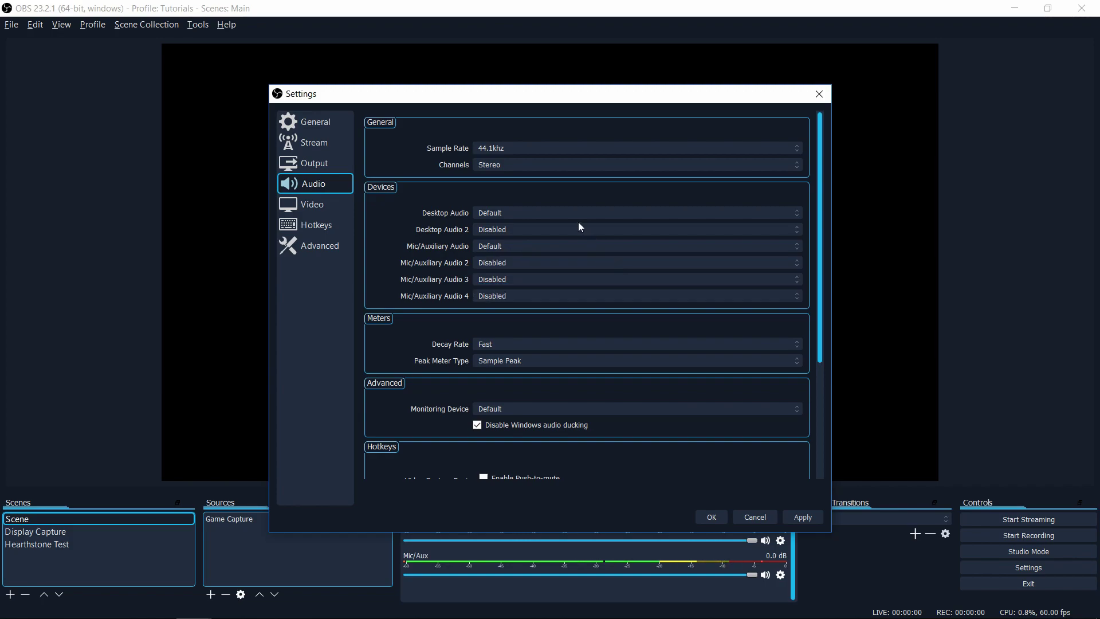
left_click(540, 212)
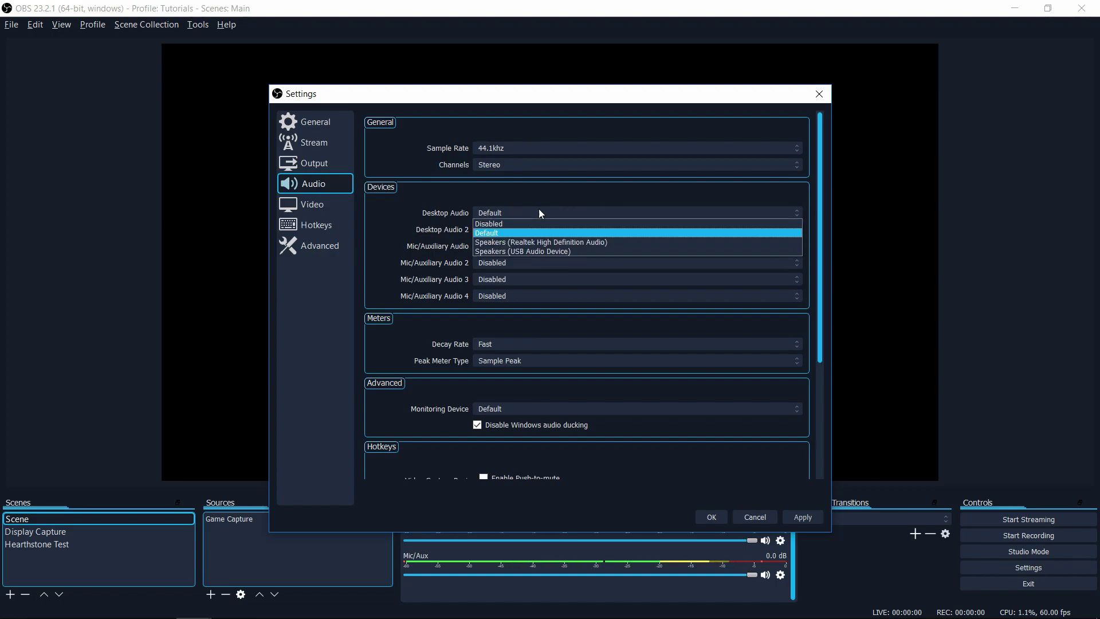
left_click(539, 213)
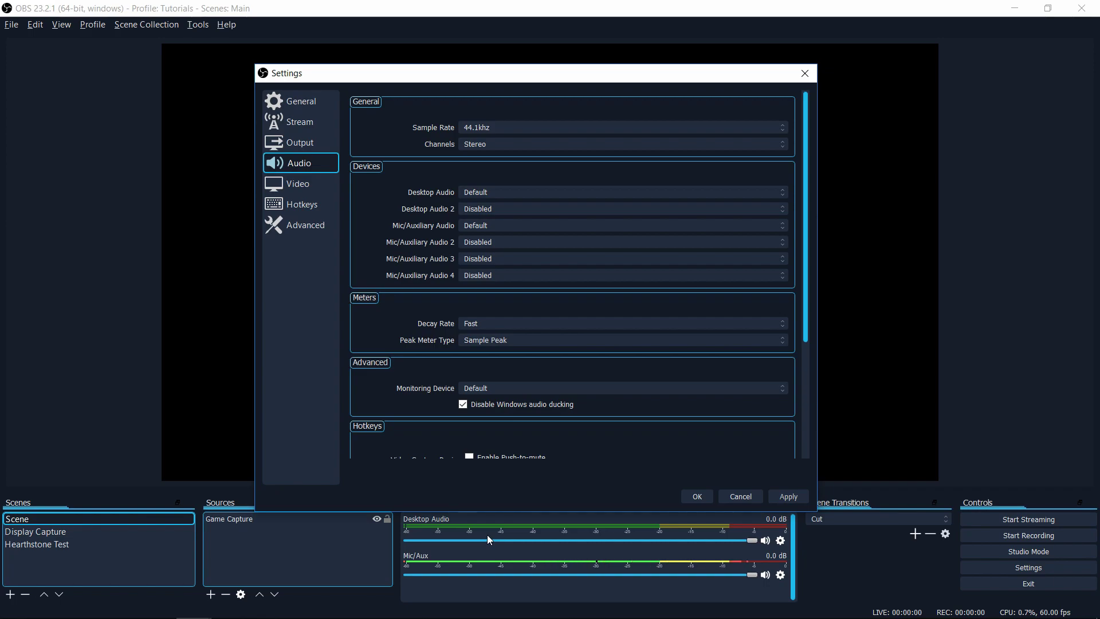
- Enable automatic recording when streaming, continuing after the stream stops
left_click(491, 193)
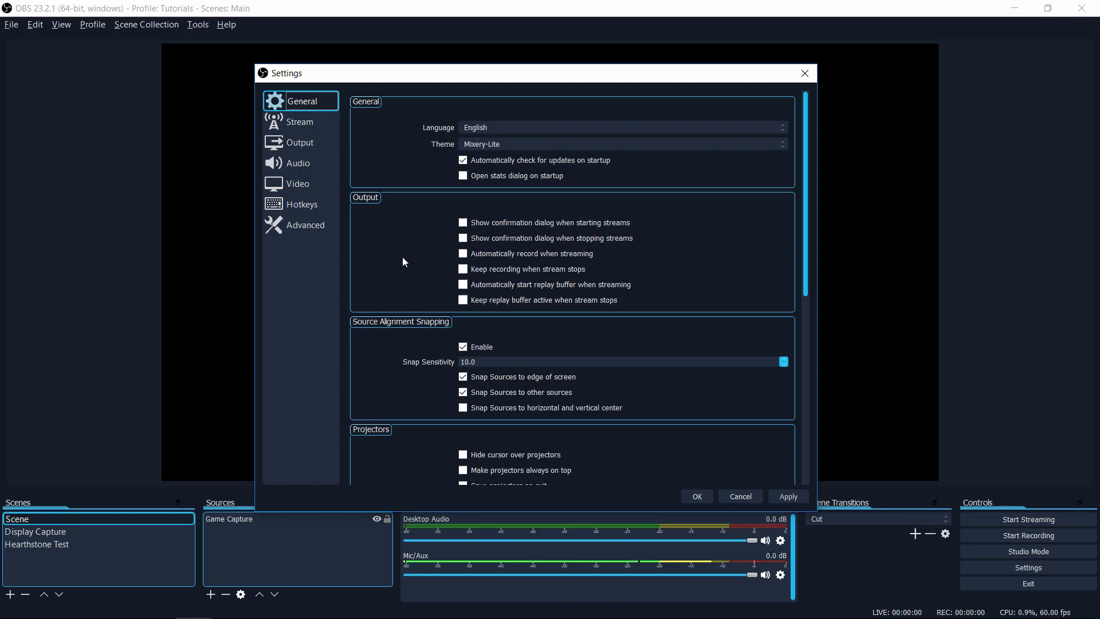
left_click(463, 253)
- Verify Twitch Bandwidth Test Mode is enabled on the Stream page, then close Settings
key("Down")
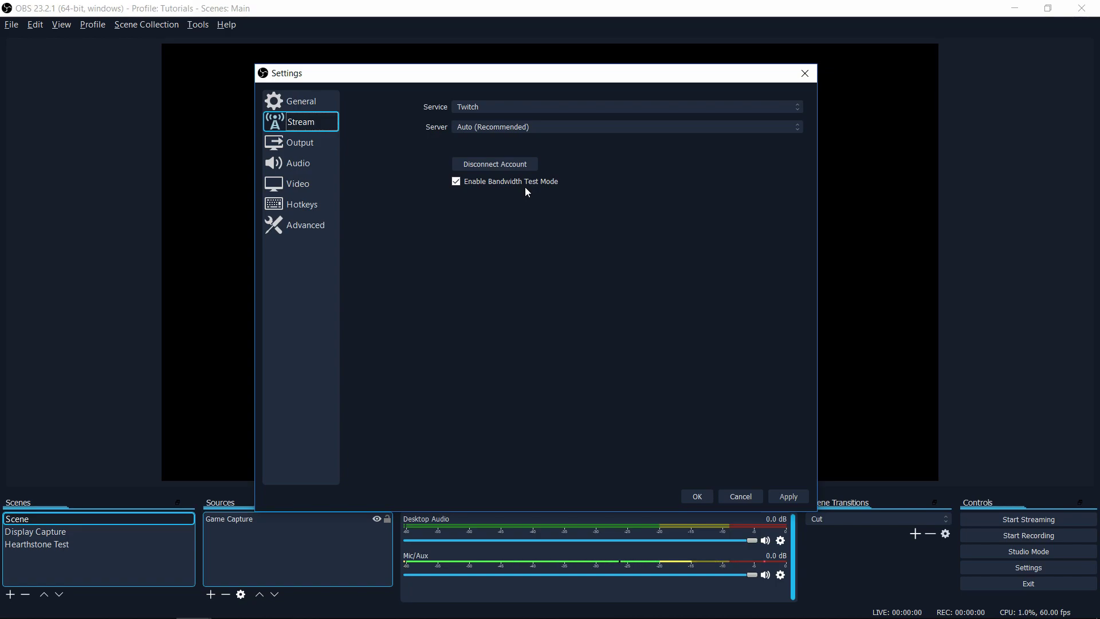
key("Escape")
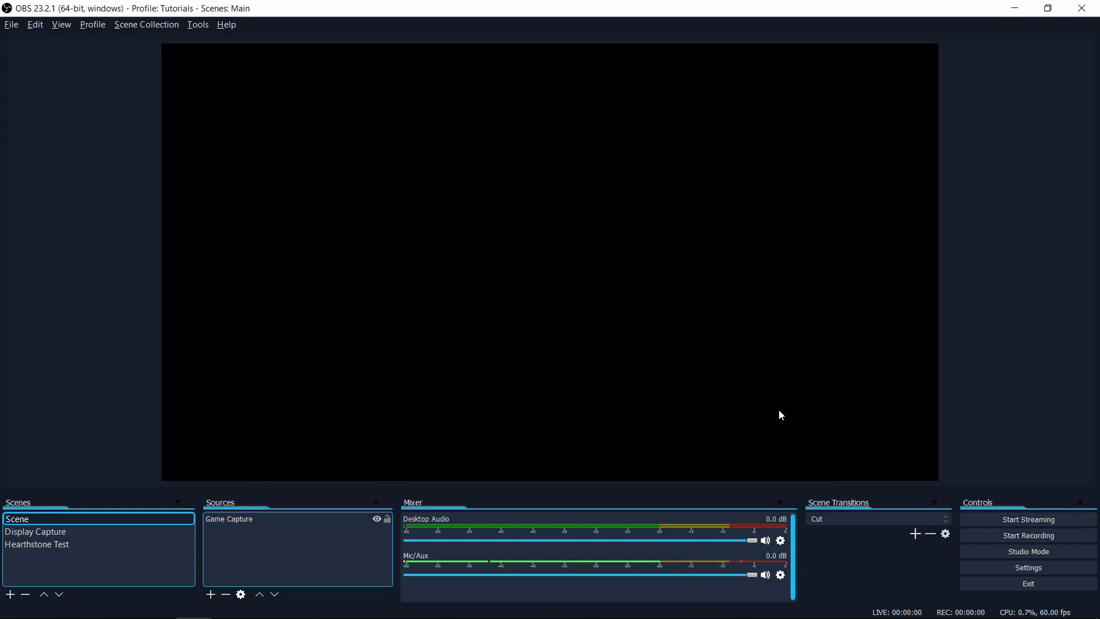
- Start a bandwidth-test stream, confirming the Start Bandwidth Test prompt
left_click(977, 525)
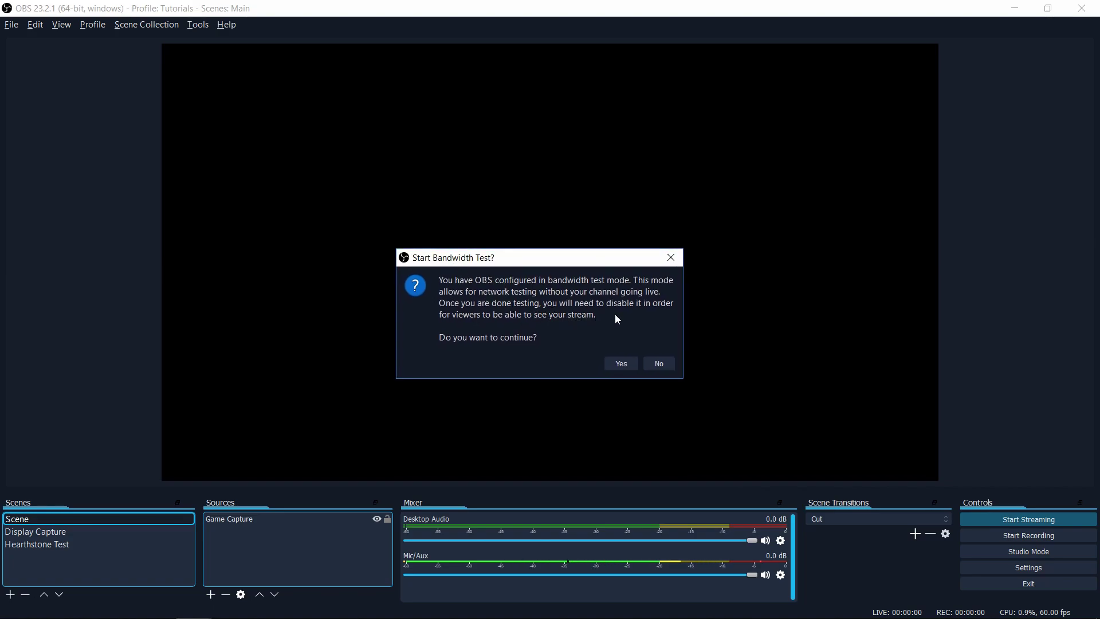
left_click(612, 365)
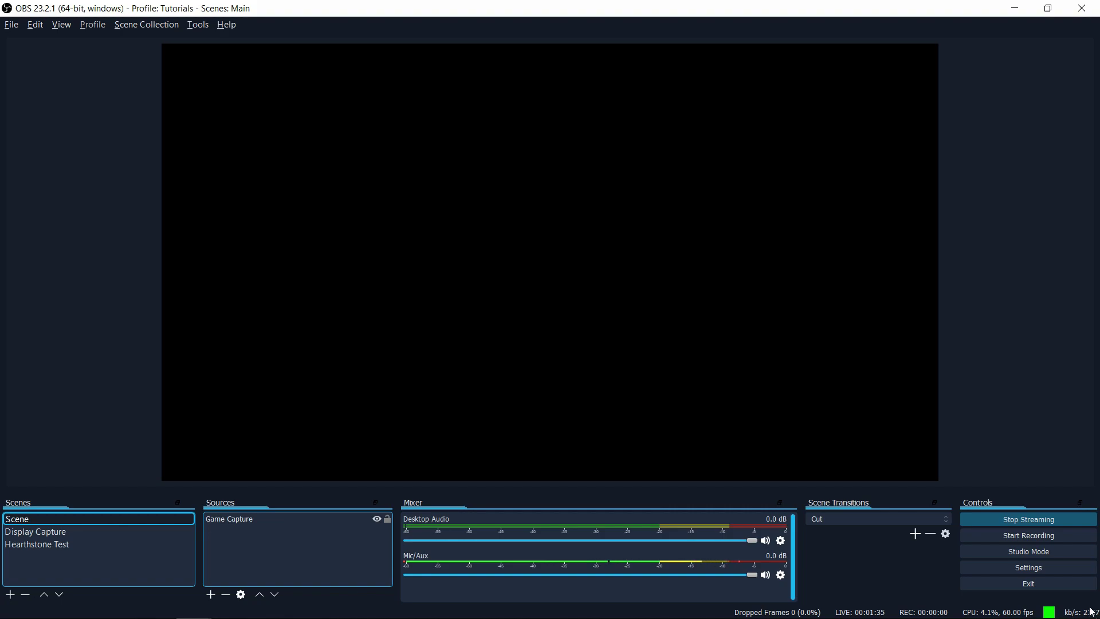
- Stop the test stream, set output Rate Control to CBR at 10000 Kbps, and restart streaming
left_click(1043, 518)
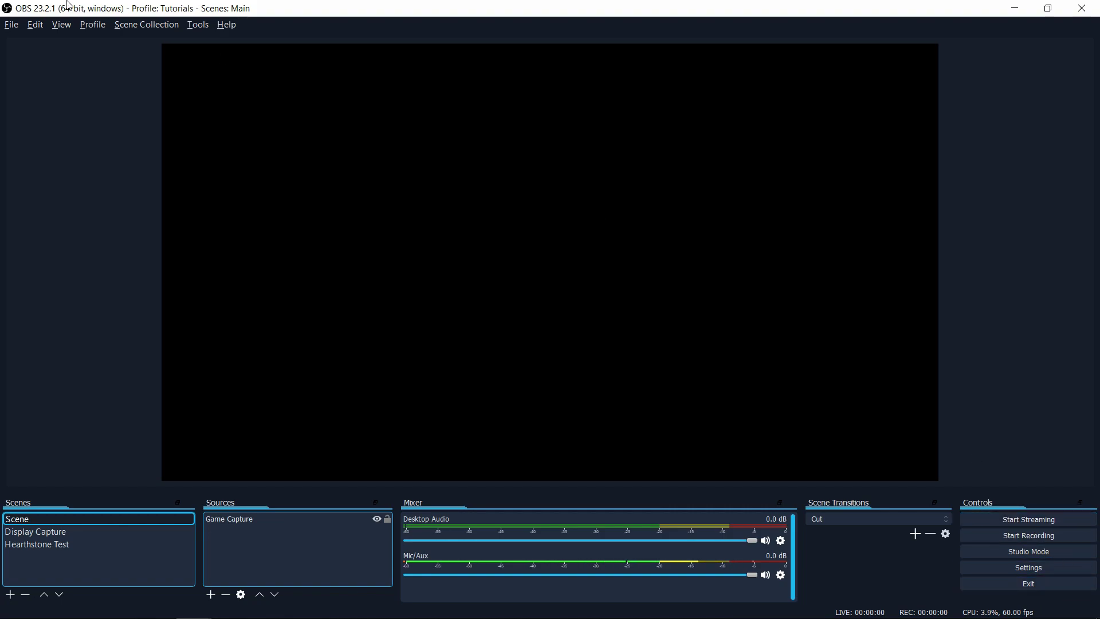
left_click(12, 26)
left_click(207, 111)
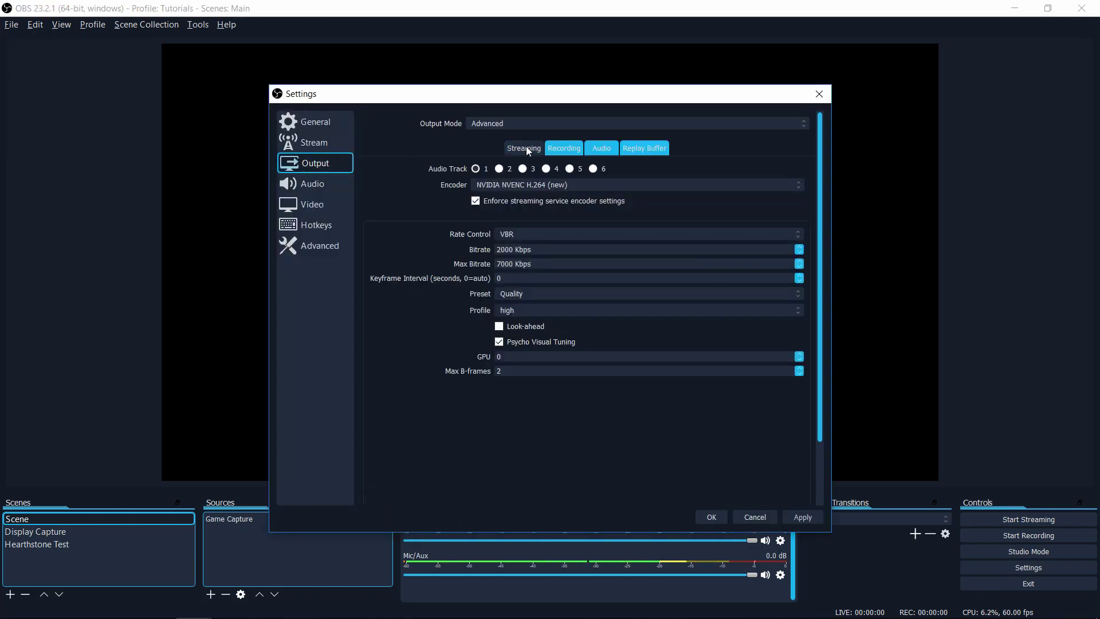
left_click(511, 234)
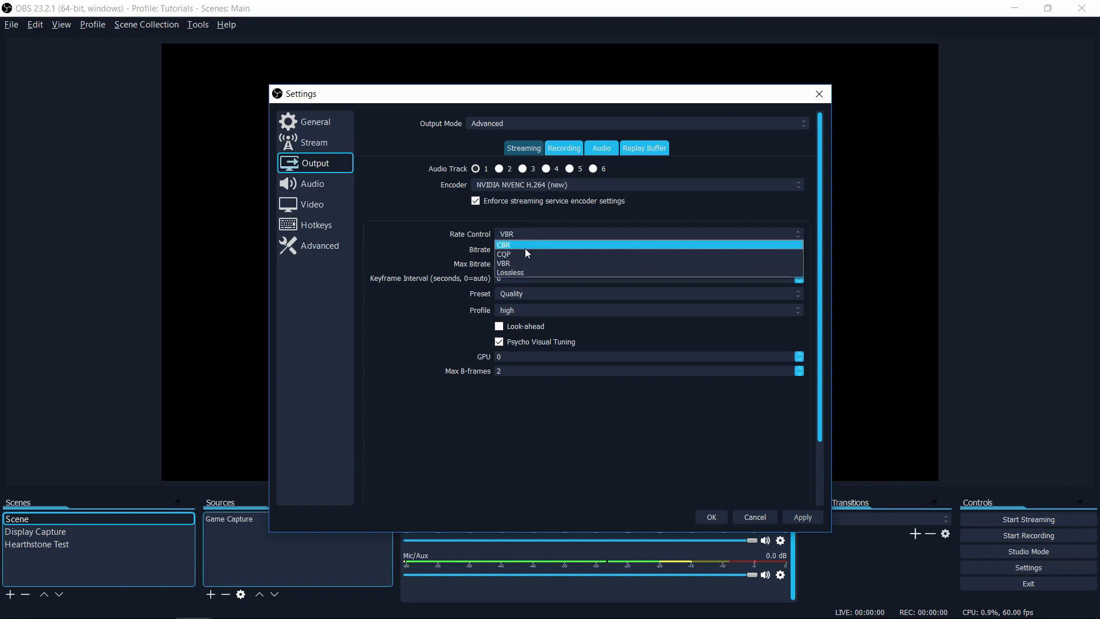
left_click(524, 249)
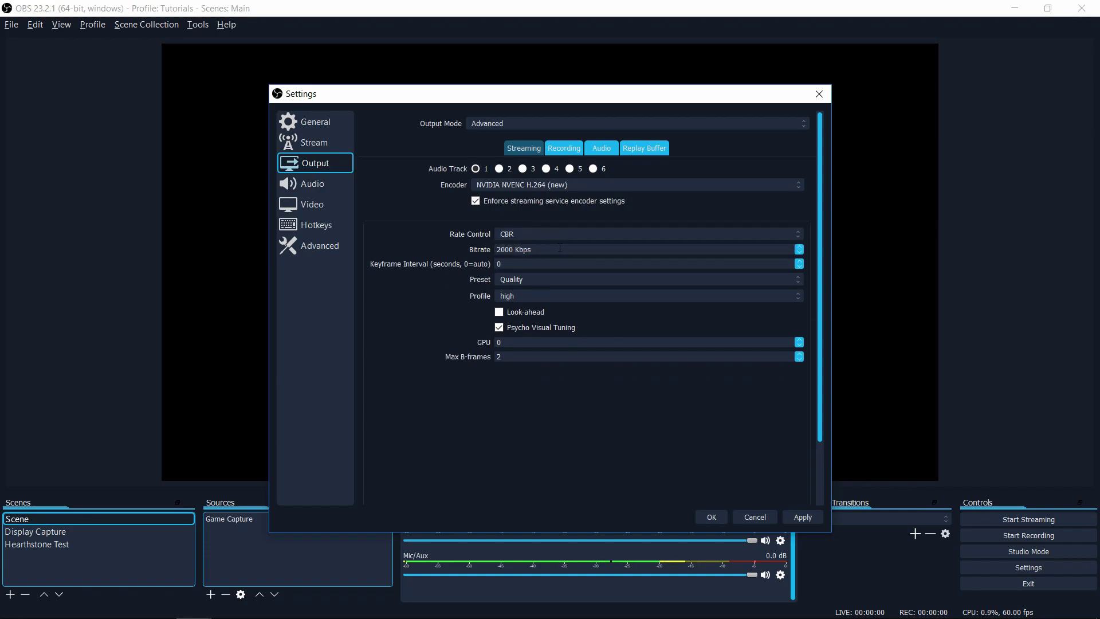
left_click_drag(535, 249, 436, 242)
type("10000")
left_click(711, 516)
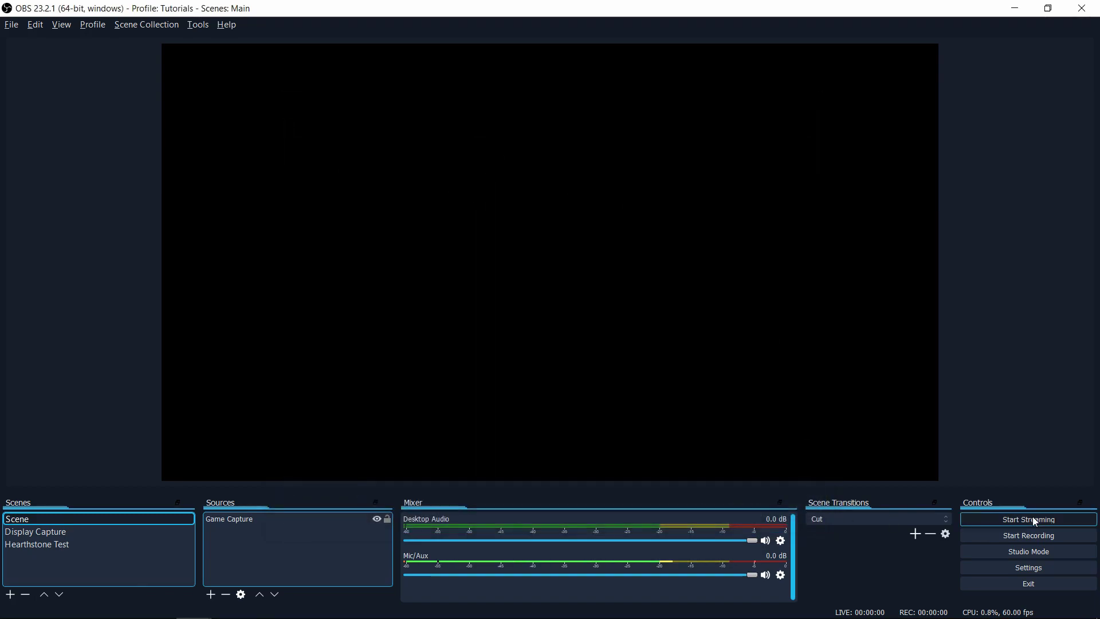
left_click(1031, 519)
- Confirm the bandwidth-test prompt, watch the kb/s, then stop the test stream
left_click(624, 357)
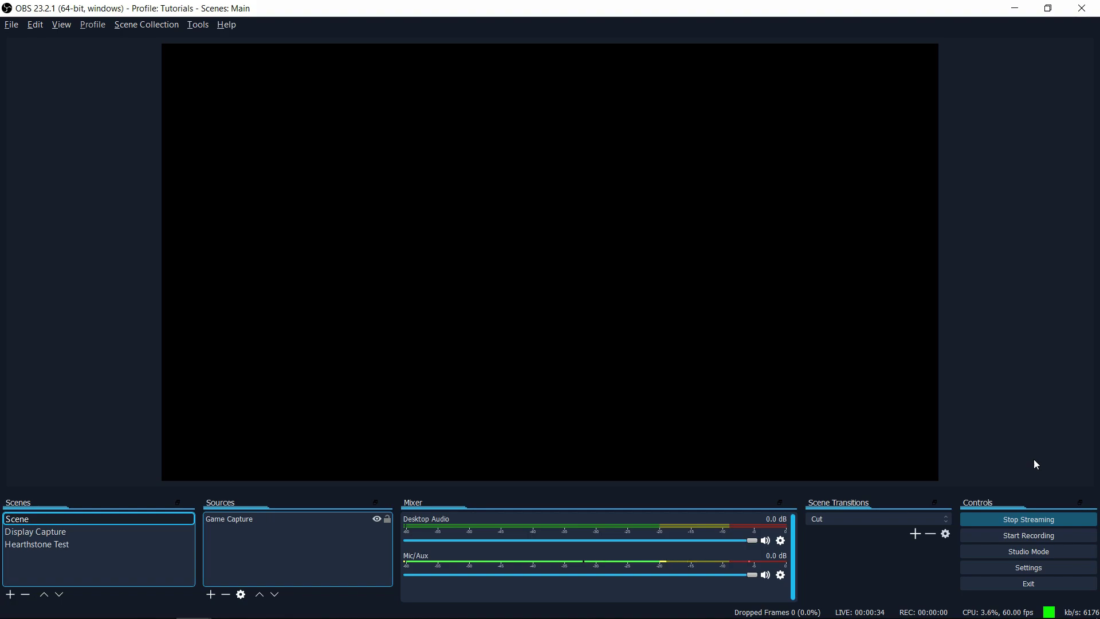
left_click(1028, 519)
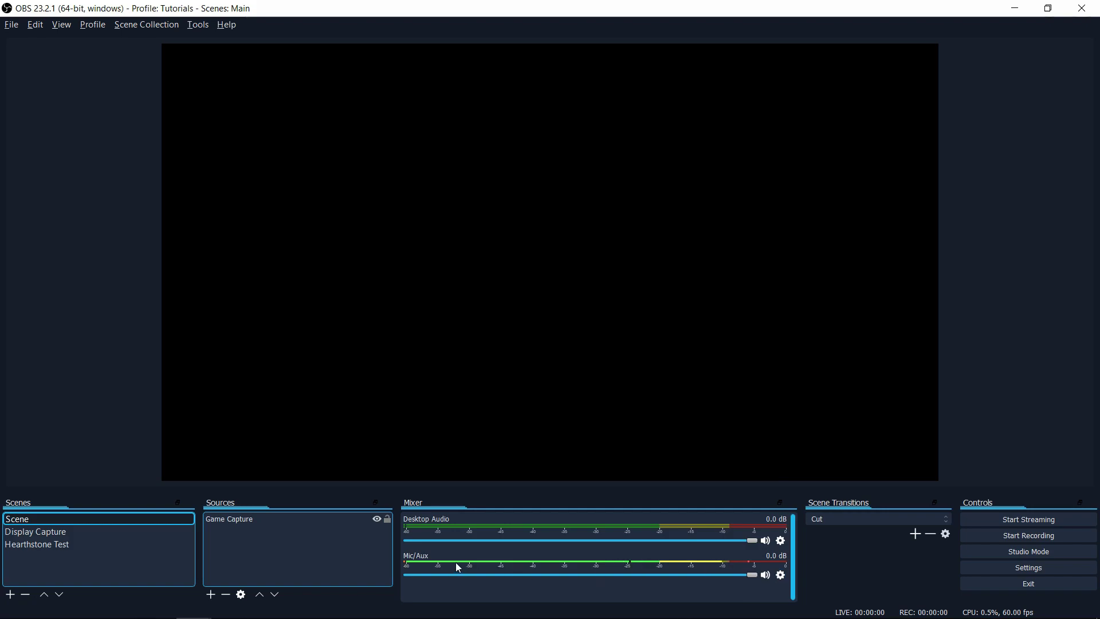
right_click(784, 574)
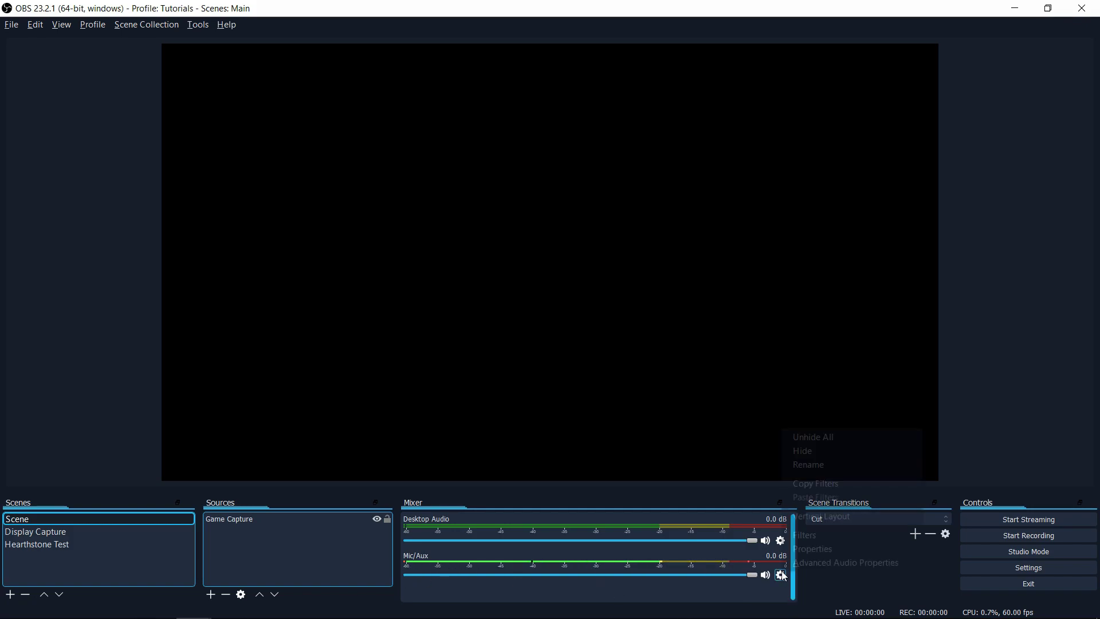
left_click(816, 565)
key("Escape")
left_click(780, 574)
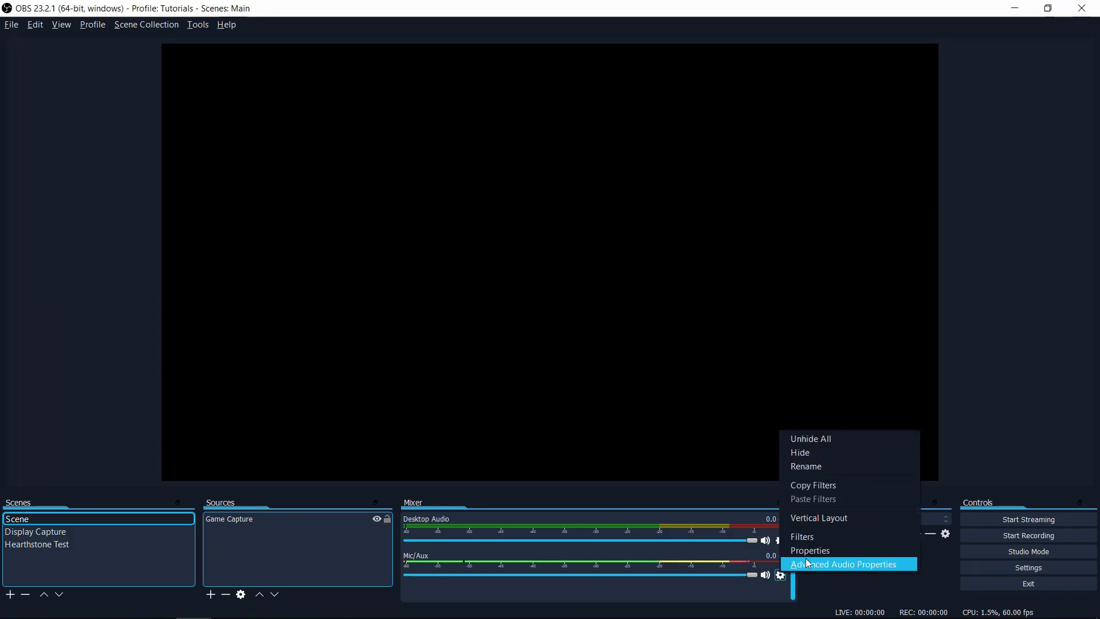
left_click(807, 537)
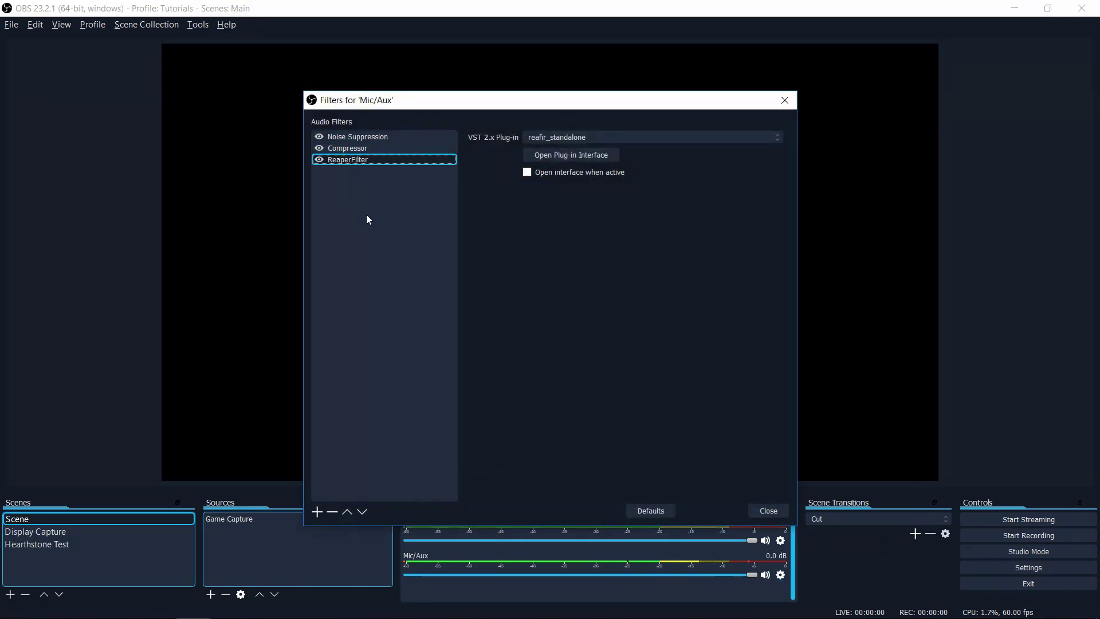
left_click(316, 511)
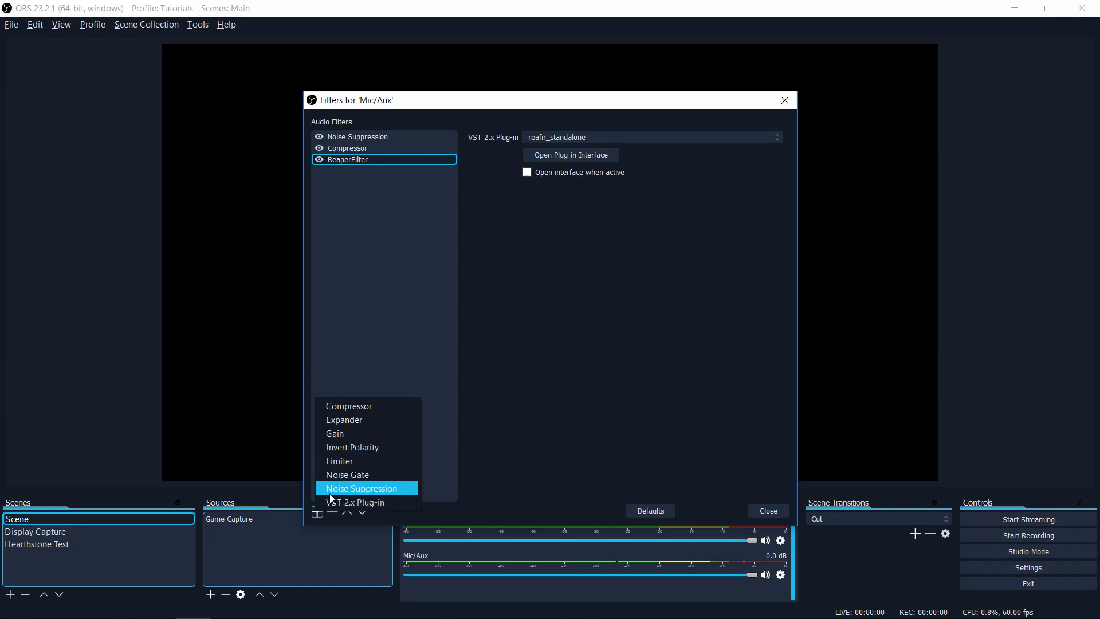
key("Escape")
left_click(380, 139)
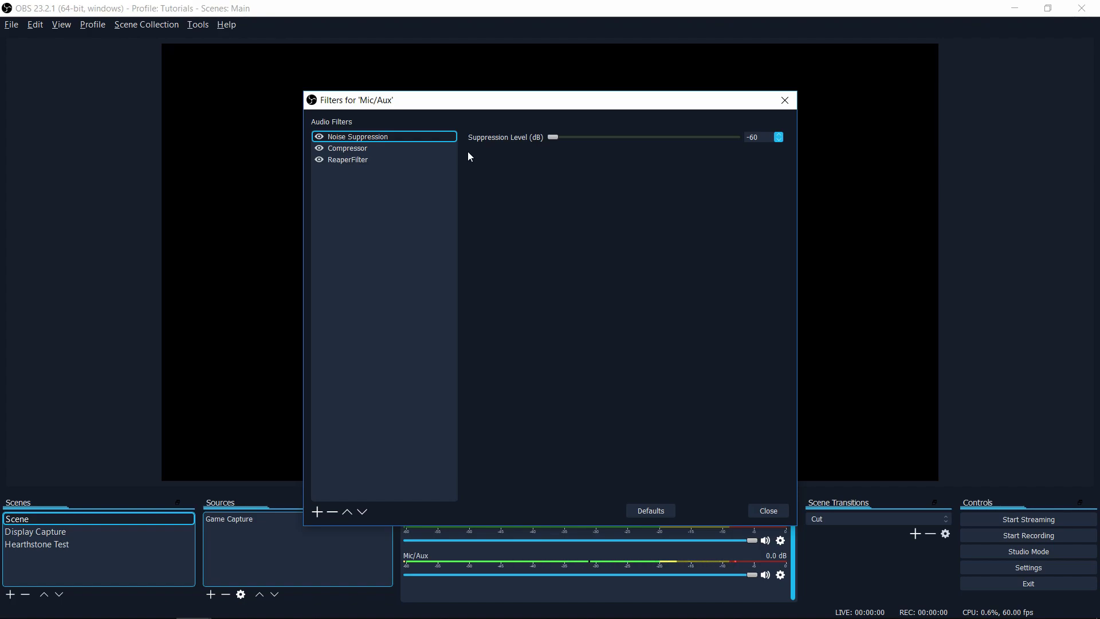
left_click(442, 161)
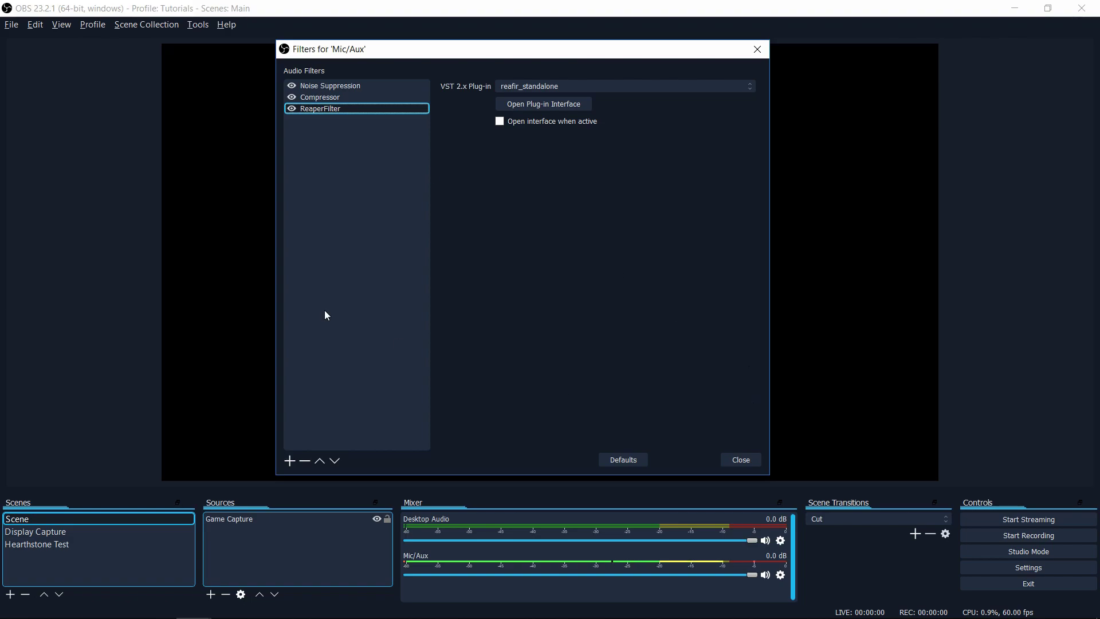
left_click(748, 465)
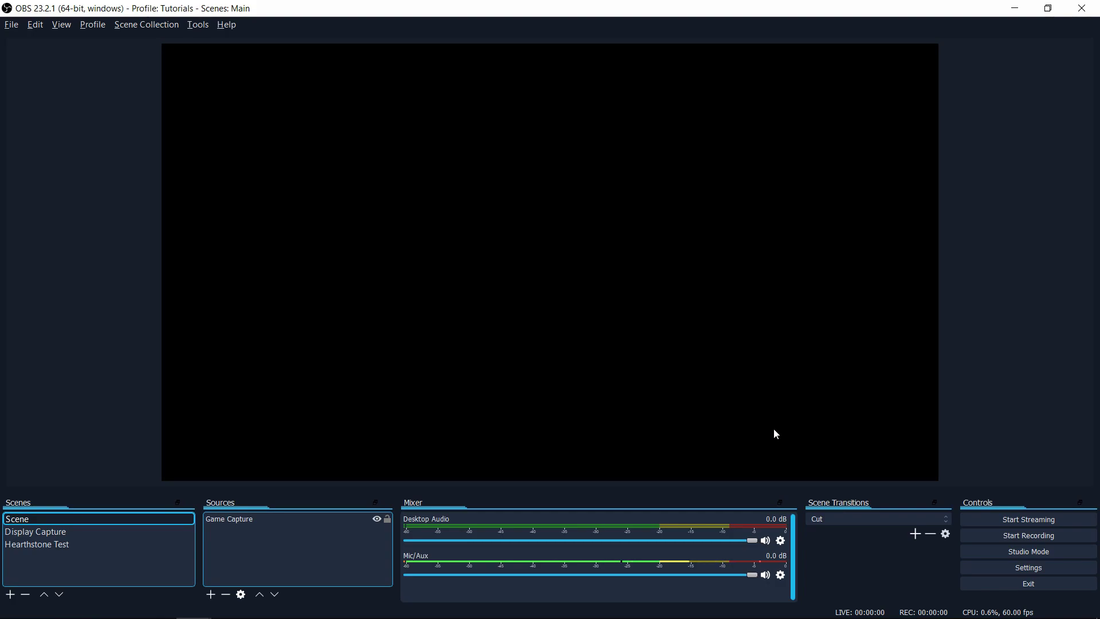
left_click(781, 578)
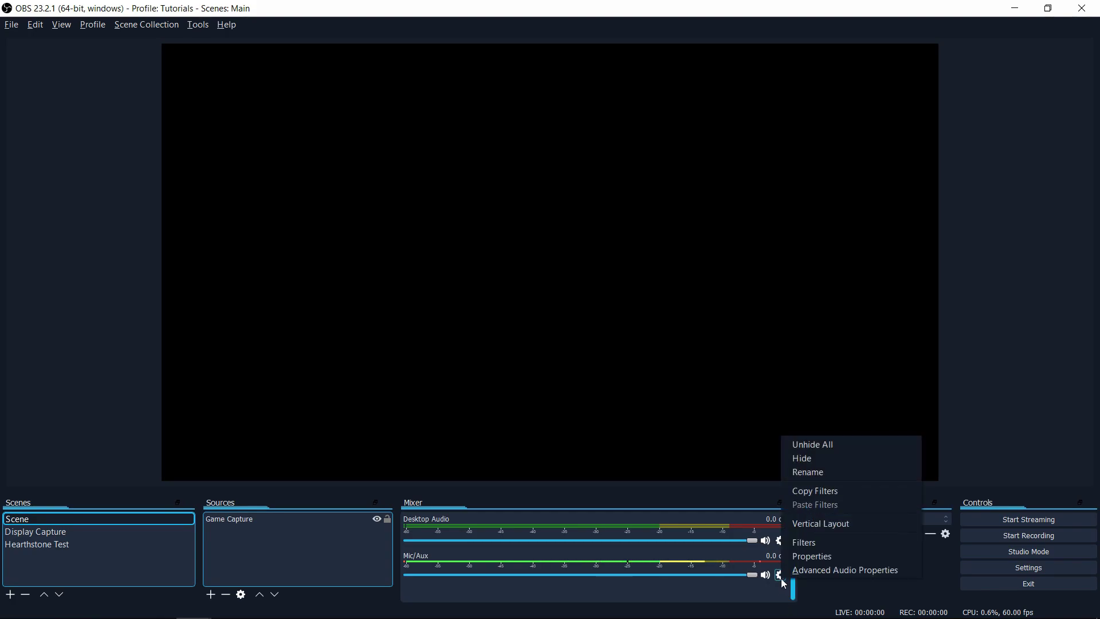
left_click(790, 571)
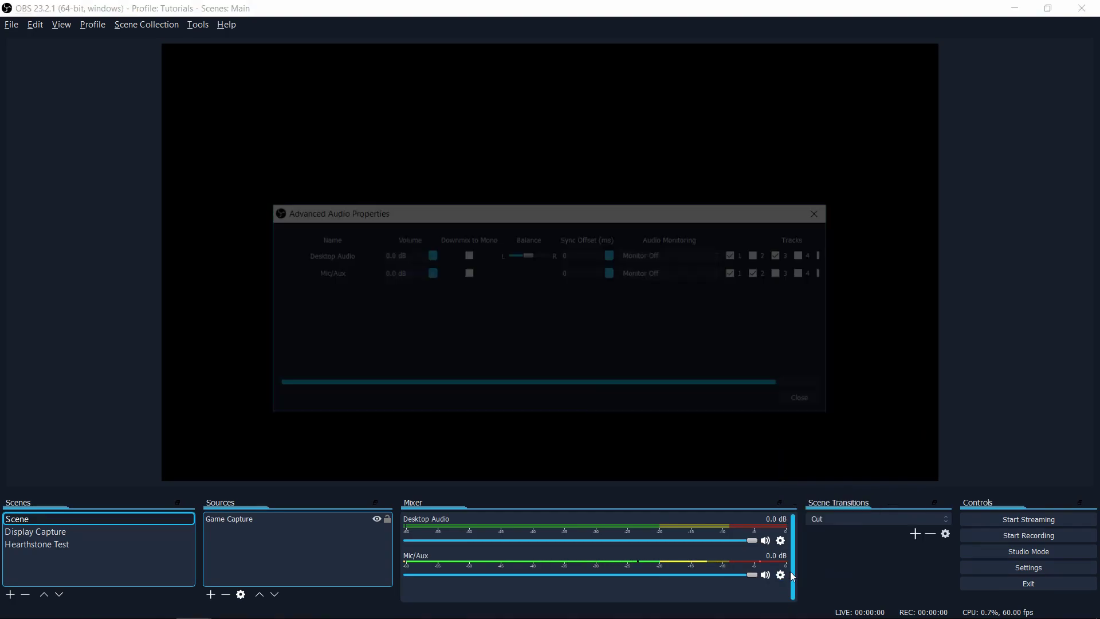
left_click_drag(658, 212, 646, 180)
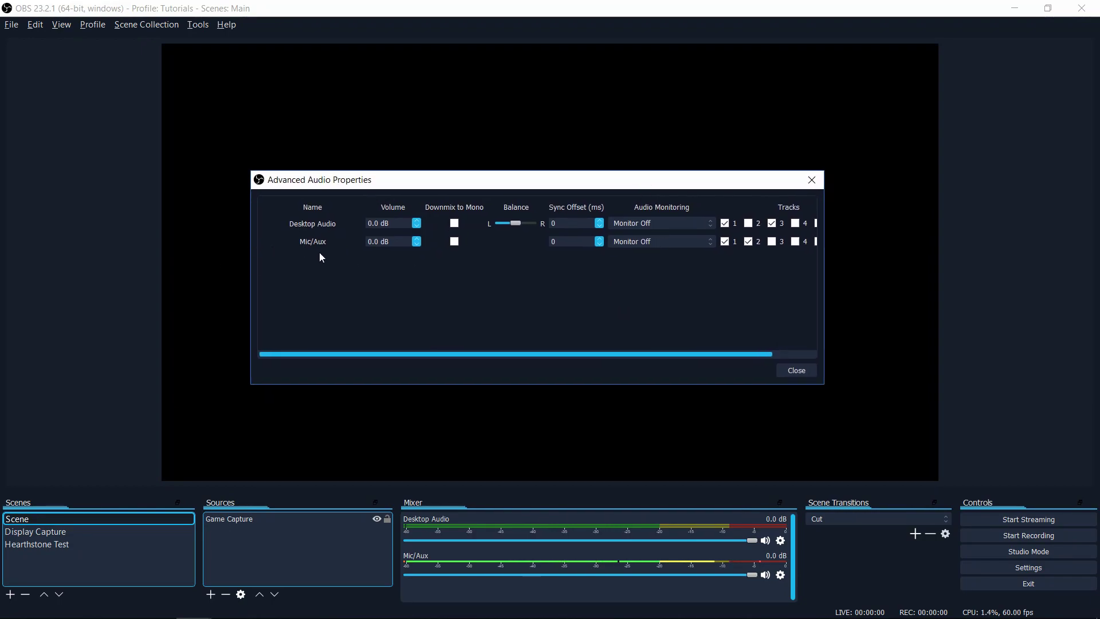
left_click(683, 243)
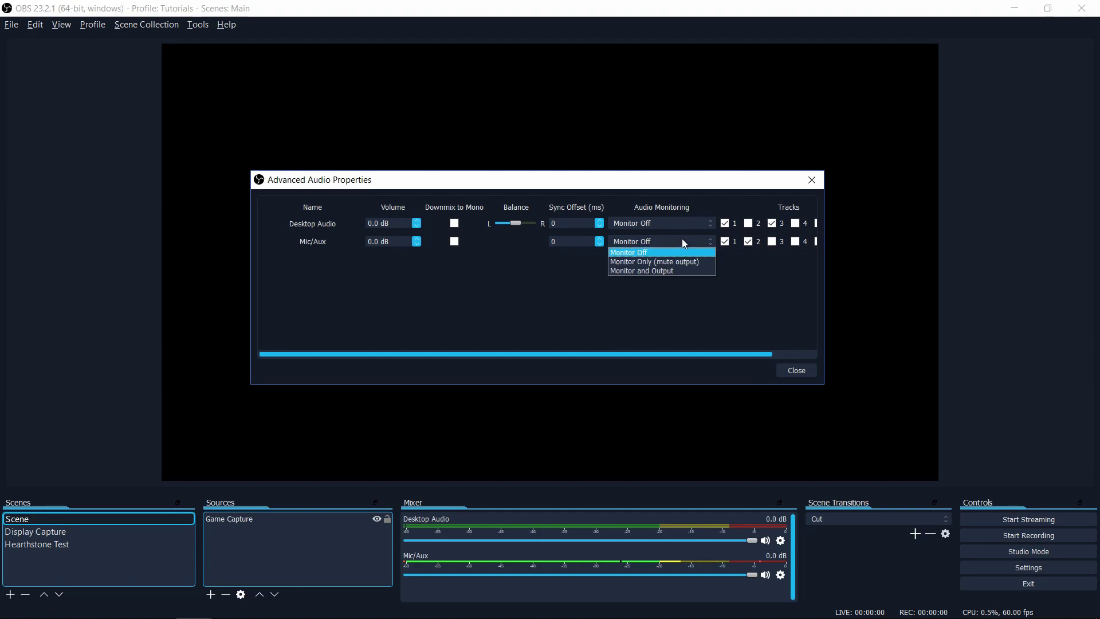
left_click(677, 272)
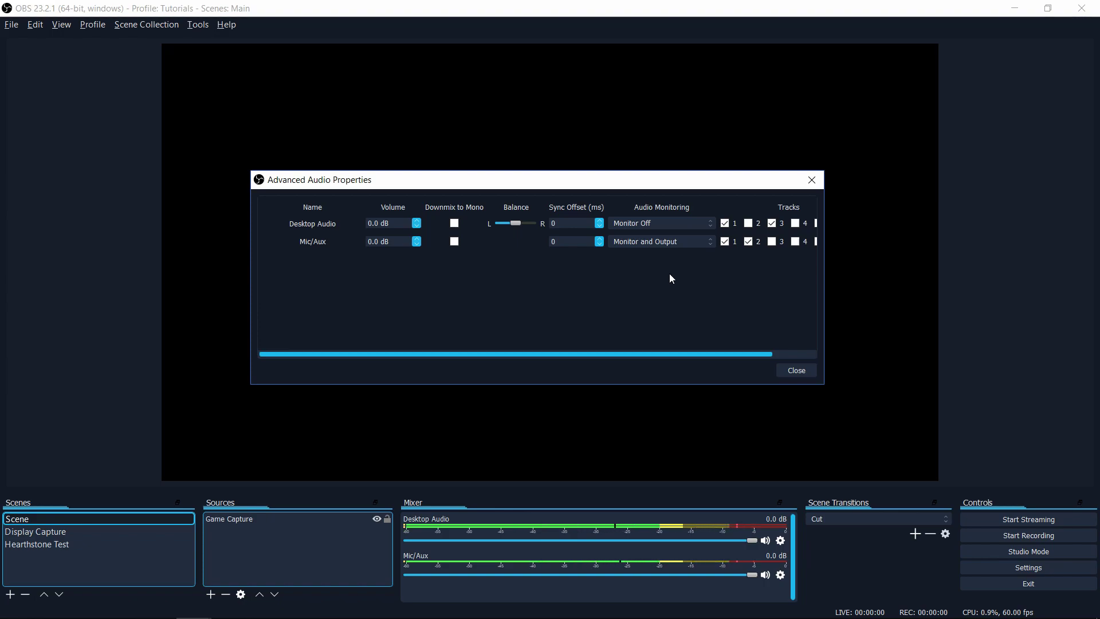
left_click(651, 244)
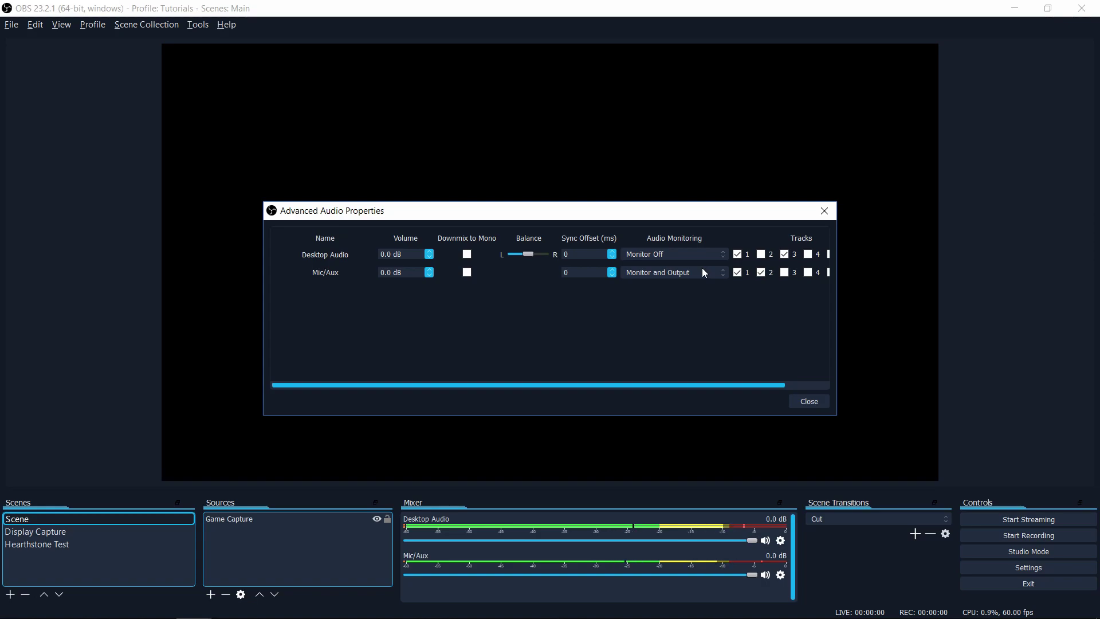
left_click(702, 272)
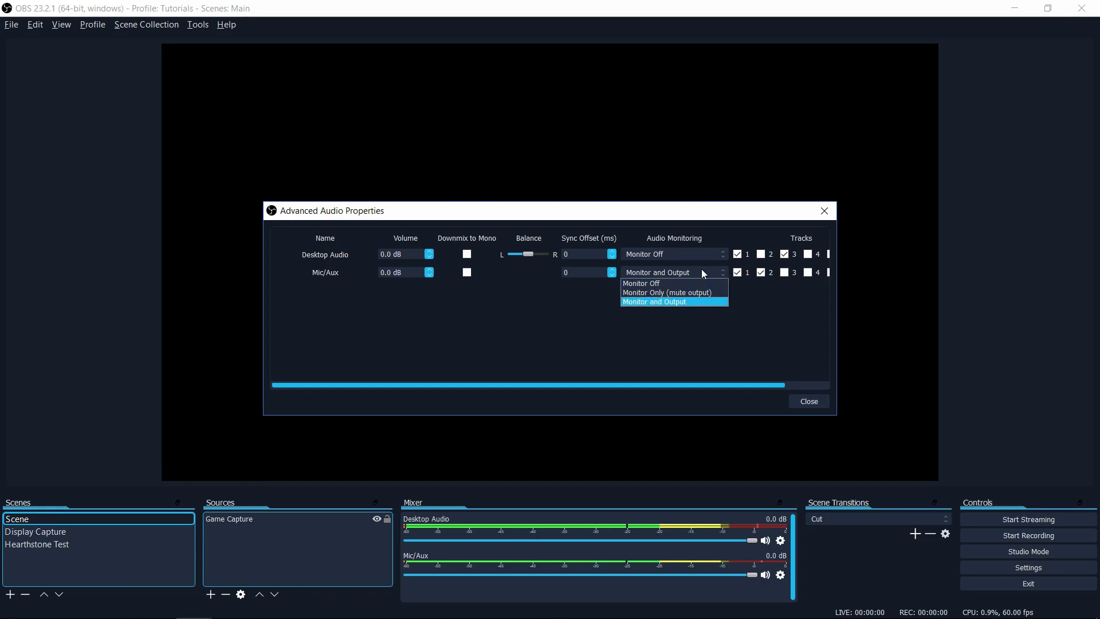
left_click(699, 283)
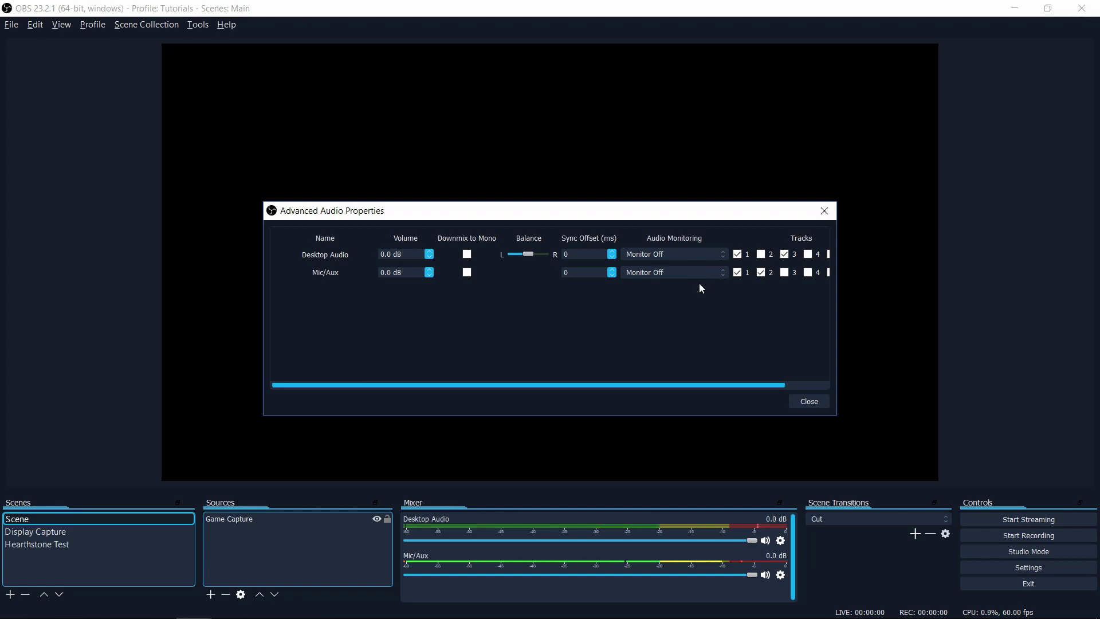
left_click(813, 402)
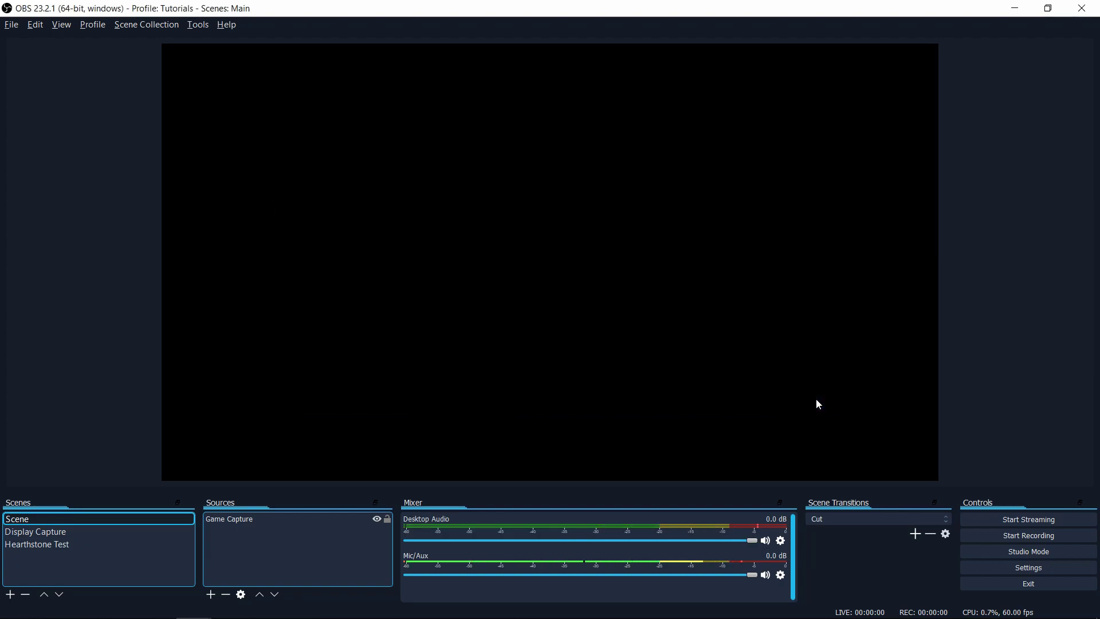